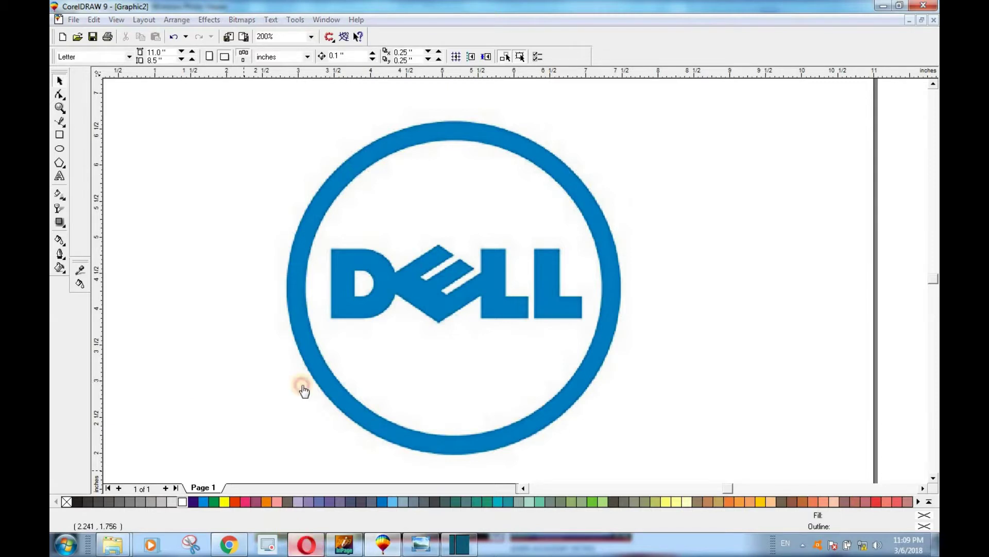
Look through the uploaded tutorials on the Amir Academy YouTube channel's Videos page
scroll(467, 355, up, 6)
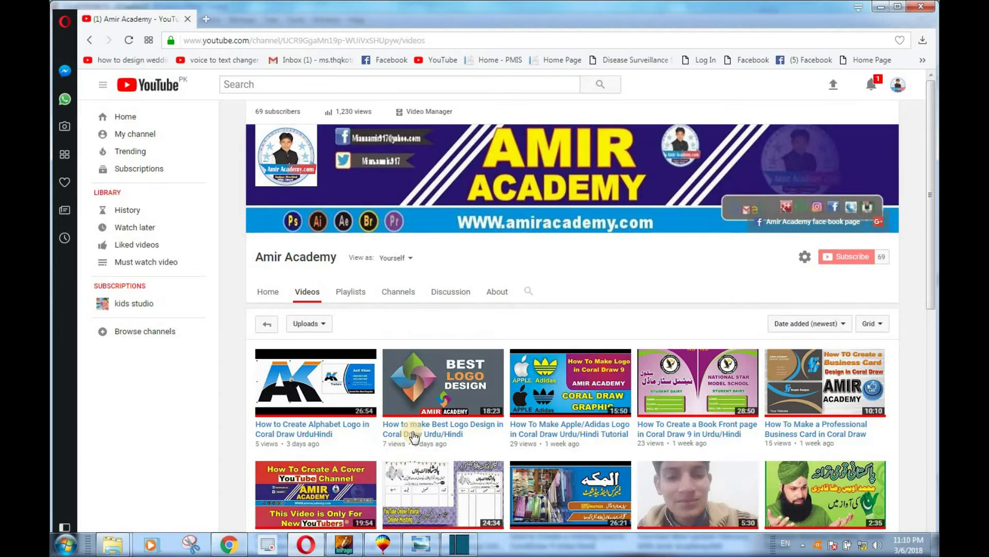
scroll(409, 425, down, 3)
scroll(409, 422, down, 5)
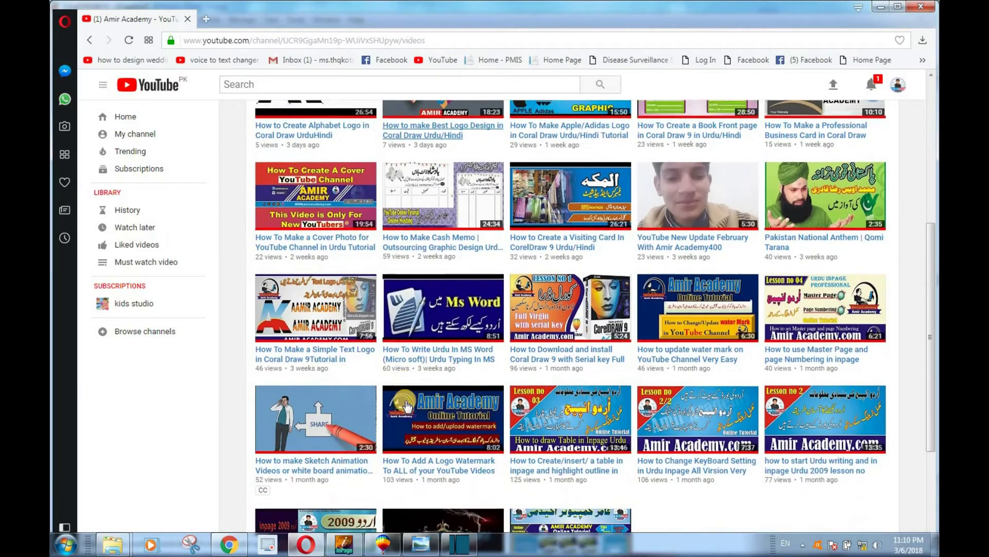
scroll(407, 407, up, 3)
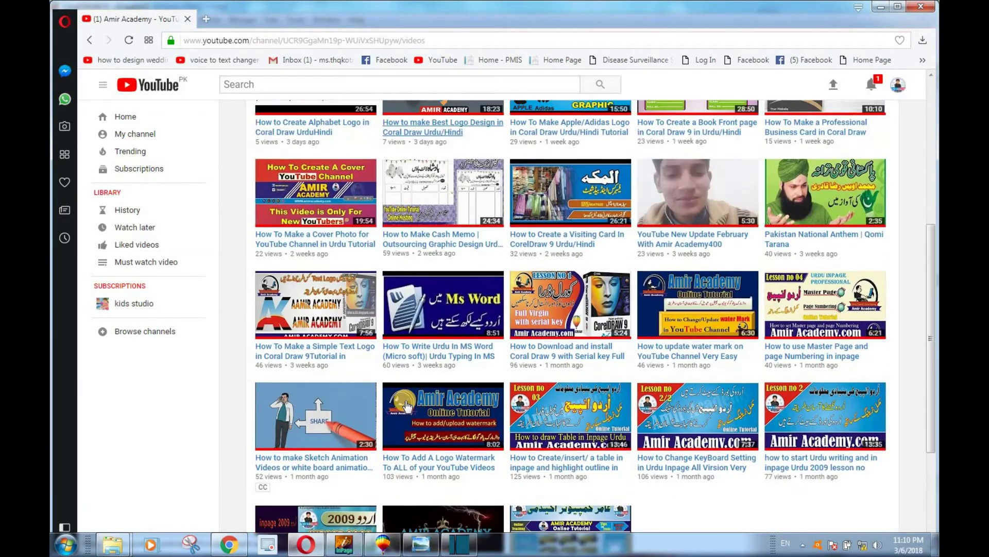
scroll(407, 405, up, 1)
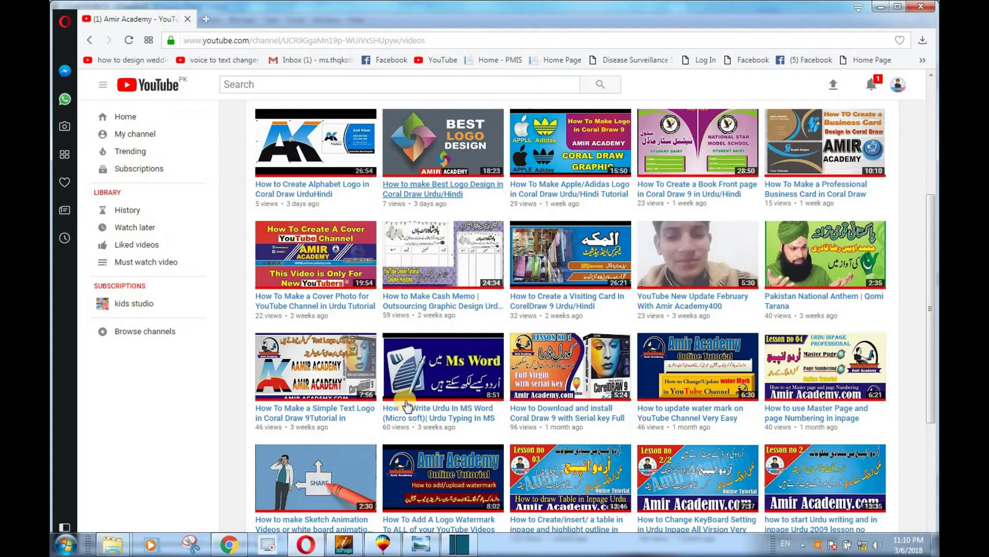
scroll(407, 406, up, 2)
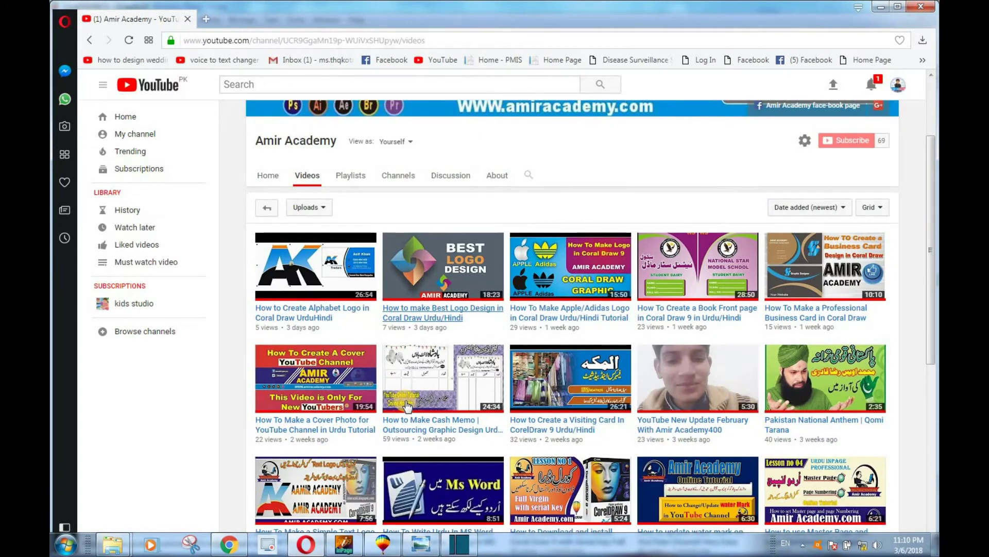
scroll(407, 406, up, 1)
click(407, 406)
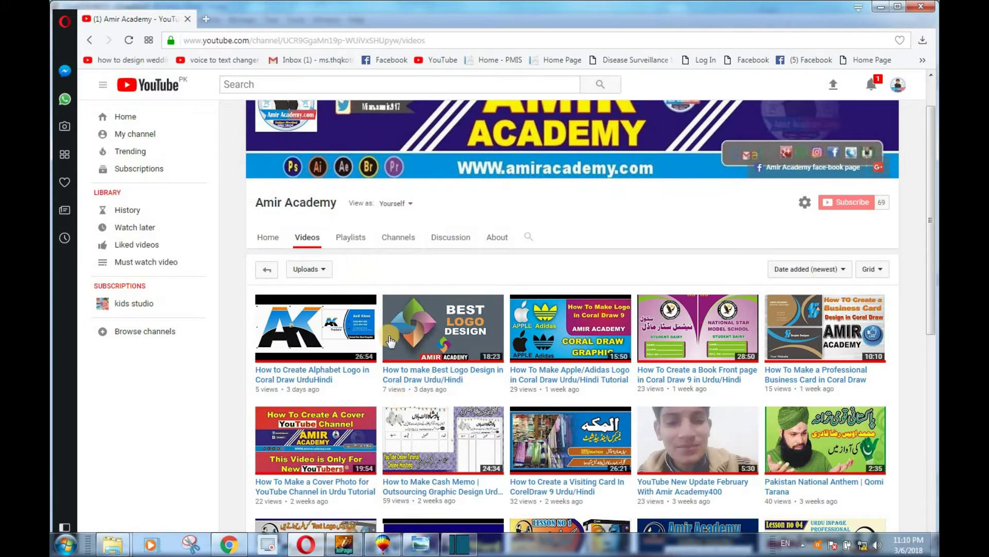
scroll(464, 361, down, 1)
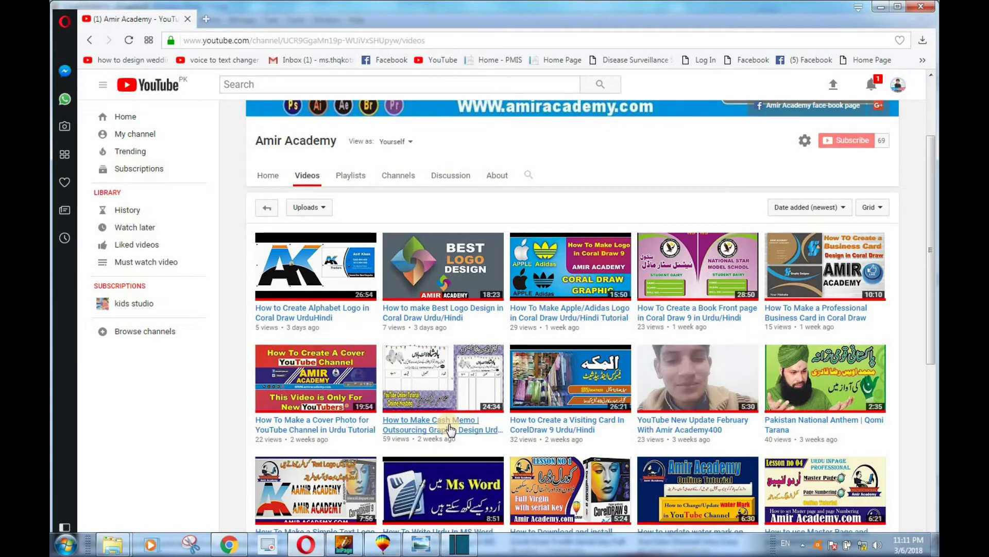
scroll(454, 430, down, 2)
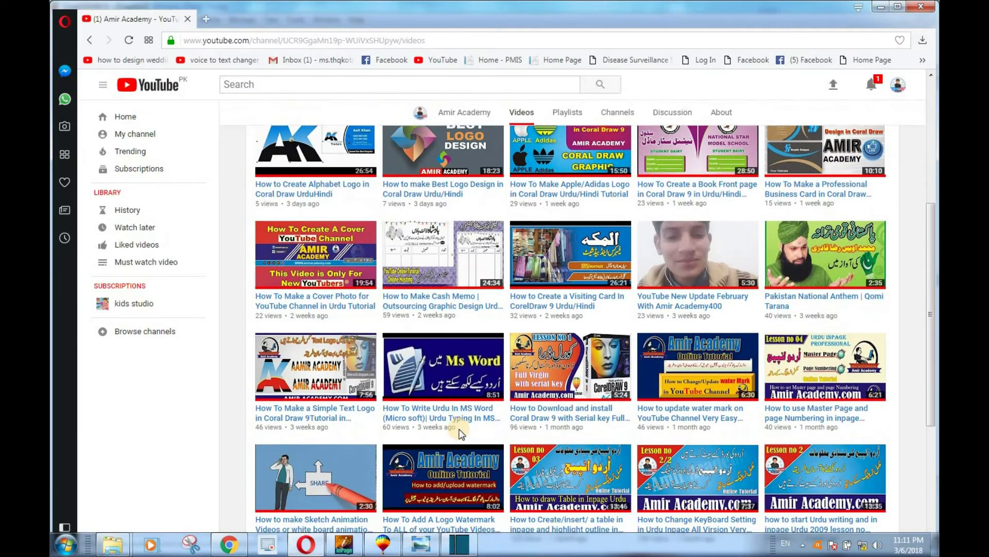
scroll(459, 433, down, 1)
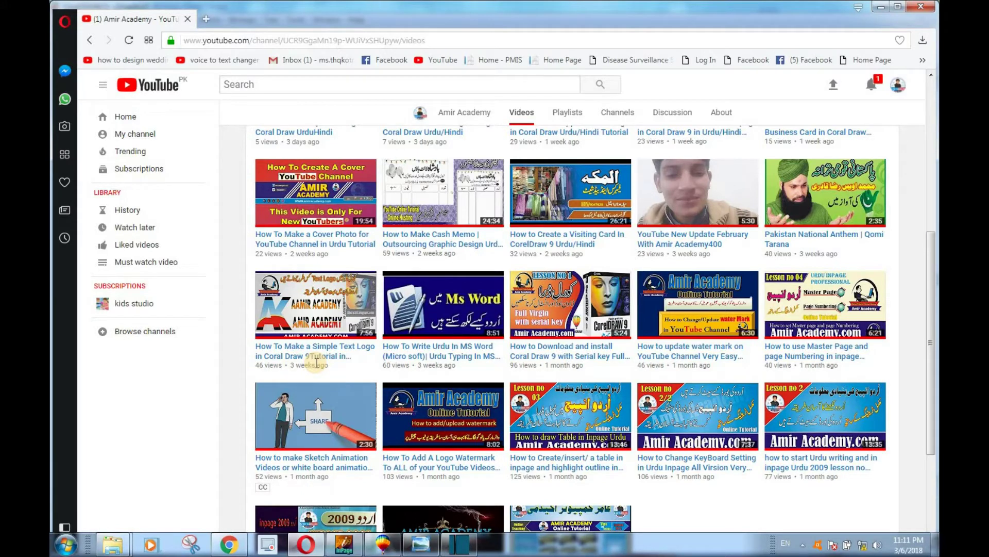
Switch to CorelDRAW and draw an ellipse about 4.55 by 4.17 inches, positioned over the Dell logo's ring
click(382, 546)
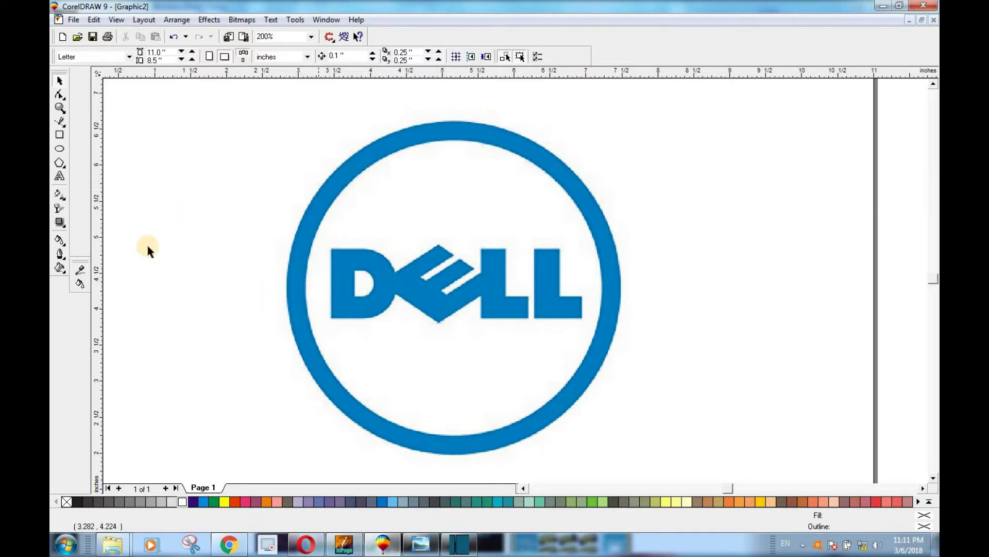
click(61, 149)
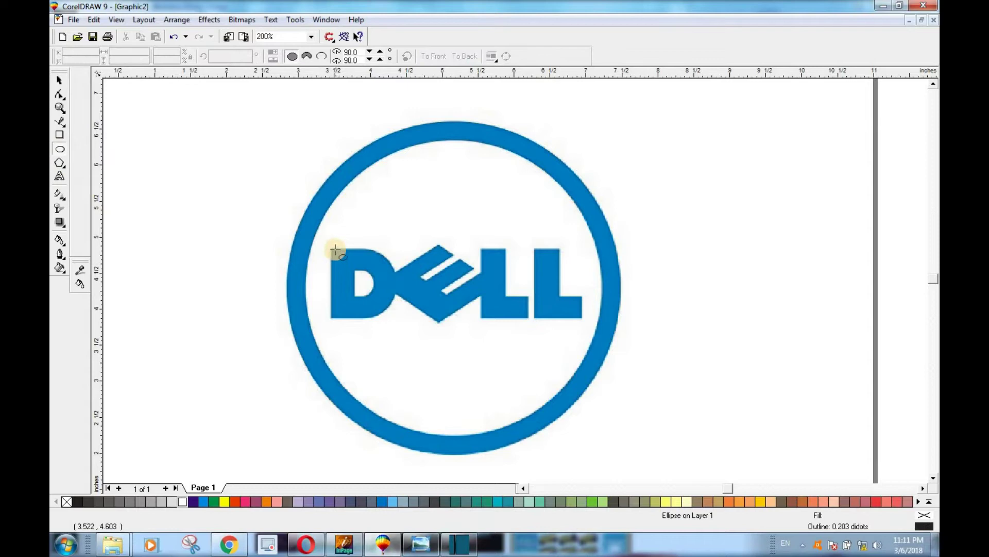
drag(364, 149, 682, 452)
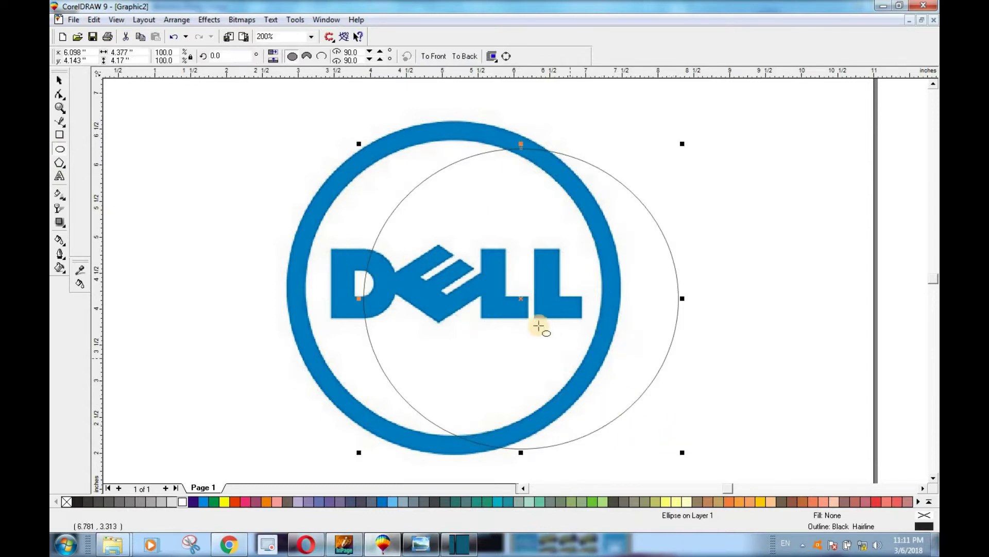
mouse_move(518, 298)
mouse_down()
mouse_move(430, 270)
mouse_move(446, 276)
mouse_up()
drag(609, 275, 619, 278)
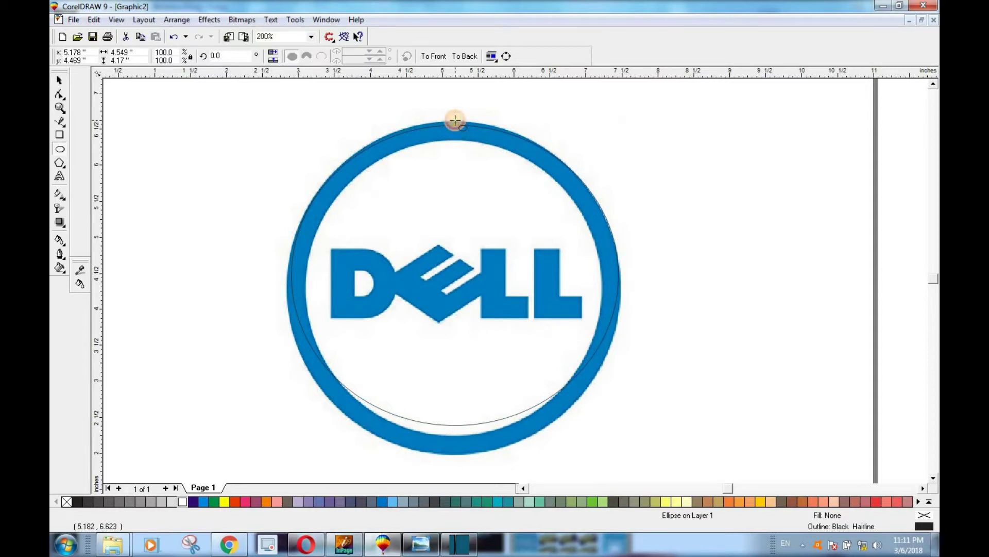
click(456, 121)
Stretch the ellipse on all four sides to about 4.63 by 4.64 inches, matching the ring's outer edge
click(60, 79)
drag(455, 429, 454, 459)
drag(453, 121, 453, 116)
drag(287, 287, 283, 287)
drag(622, 286, 624, 286)
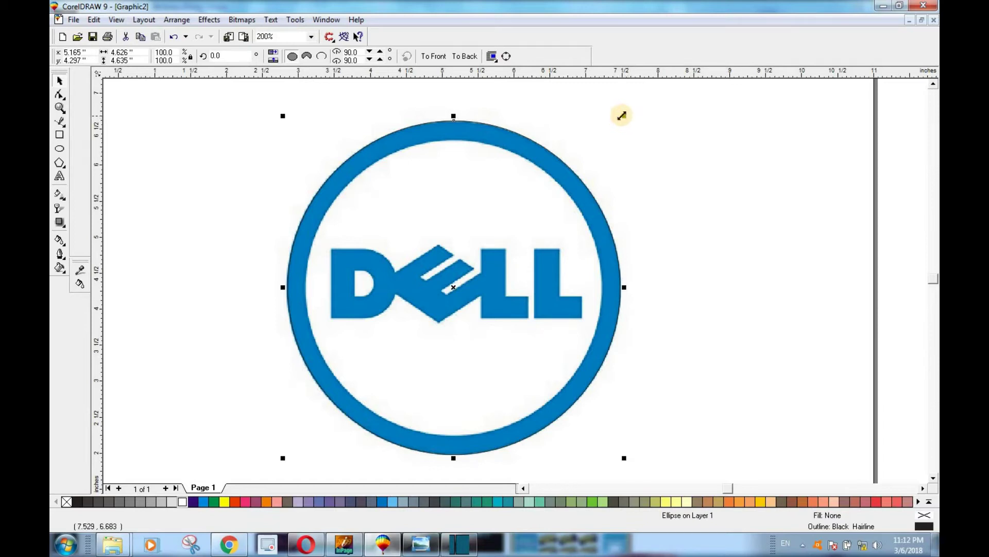
Make a concentric copy of the circle scaled to about 88.9% to match the ring's inner edge
drag(625, 118, 613, 136)
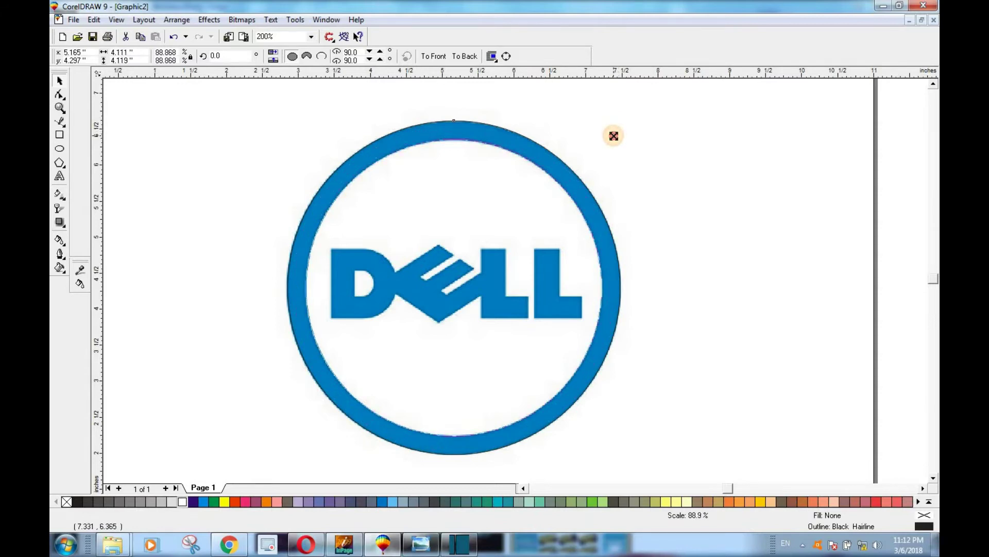
key(Escape)
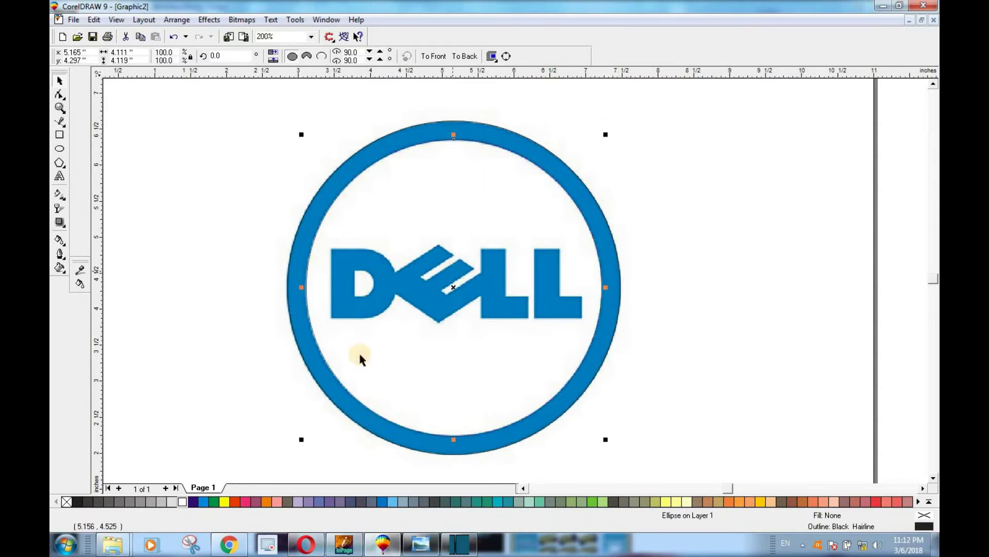
Try a cyan fill on the outer circle and undo it
click(247, 299)
click(288, 278)
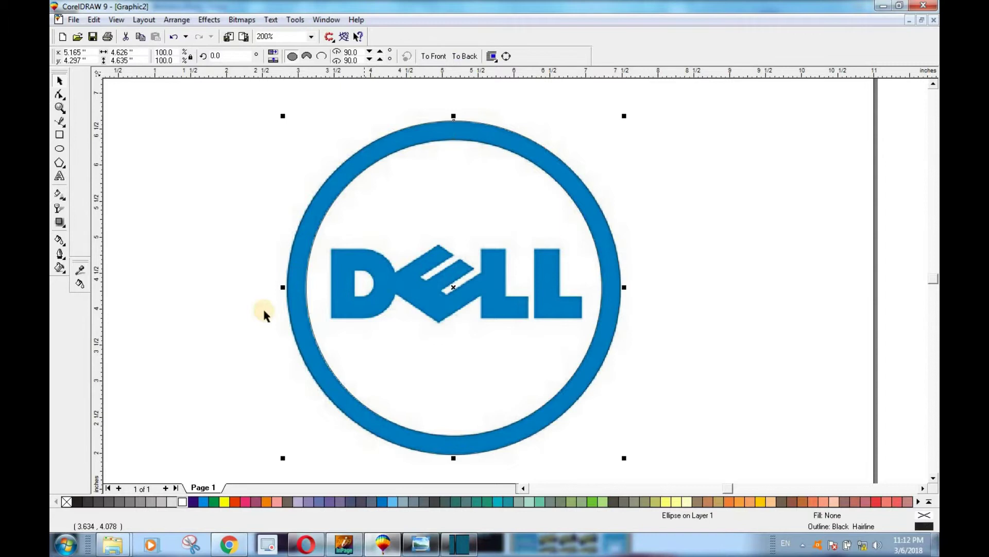
click(202, 500)
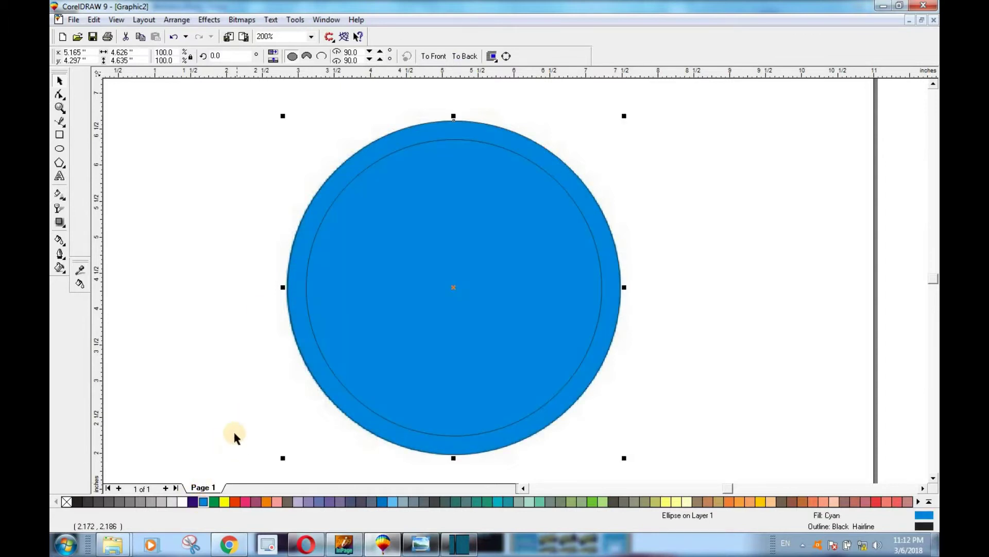
key(ctrl+z)
key(Escape)
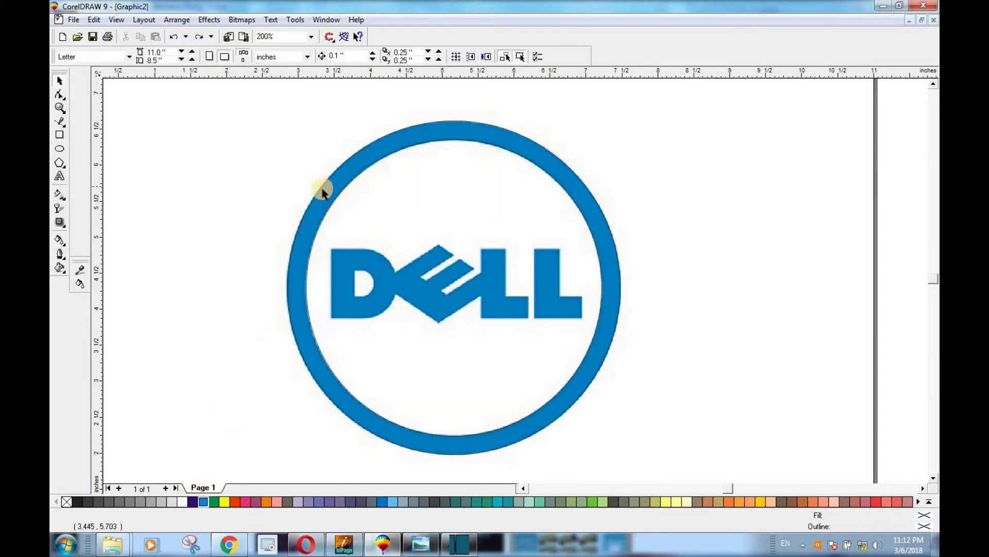
Fill the outer circle with cyan again, try moving the inner circle sideways, and undo both changes
click(322, 192)
click(203, 501)
click(446, 331)
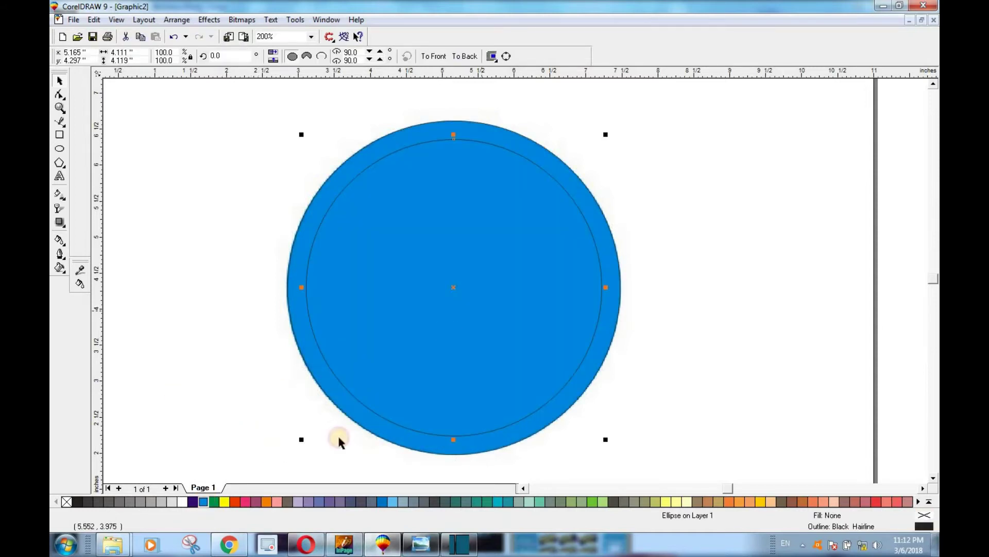
drag(513, 308, 420, 309)
key(ctrl+z)
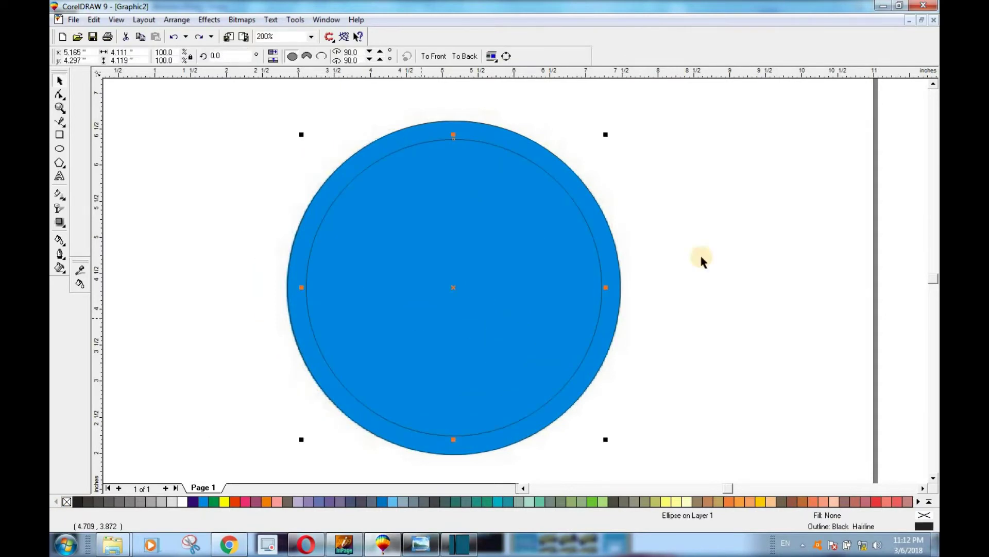
click(633, 316)
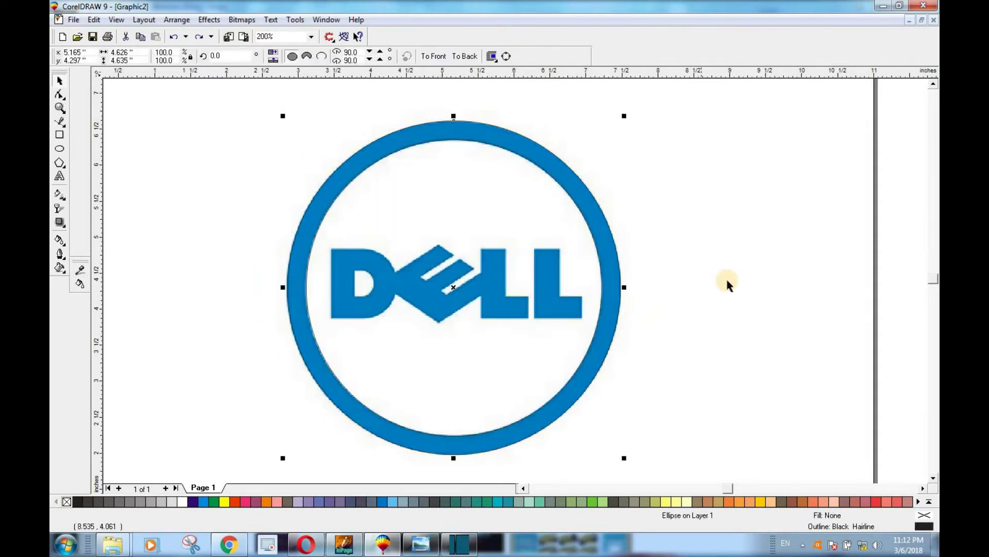
click(727, 282)
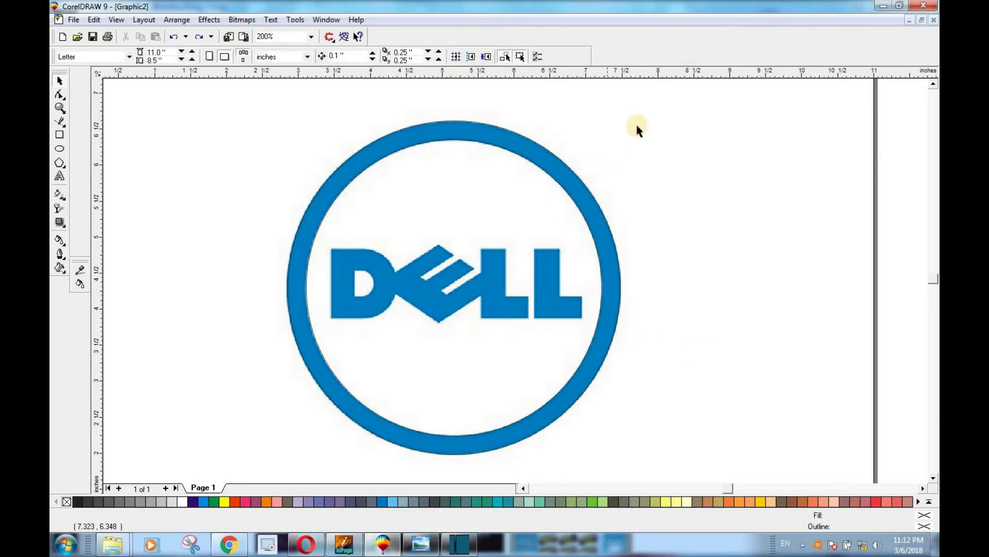
Move the logo bitmap and both traced circles together about 1.6 inches to the right on the page
drag(685, 106, 301, 435)
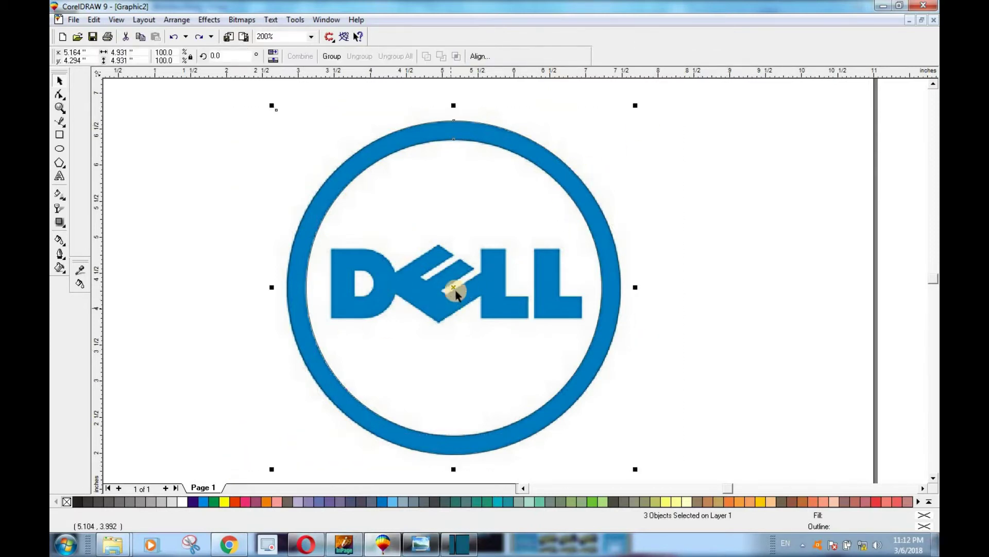
drag(455, 291, 571, 295)
click(309, 276)
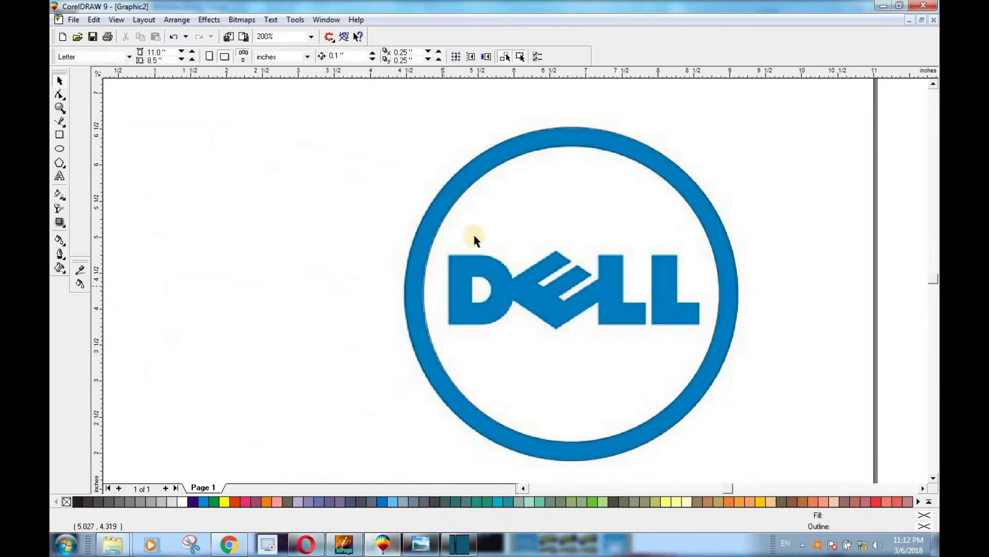
Move the two traced circles left, clear of the logo bitmap, and combine them into one ring shape
click(466, 237)
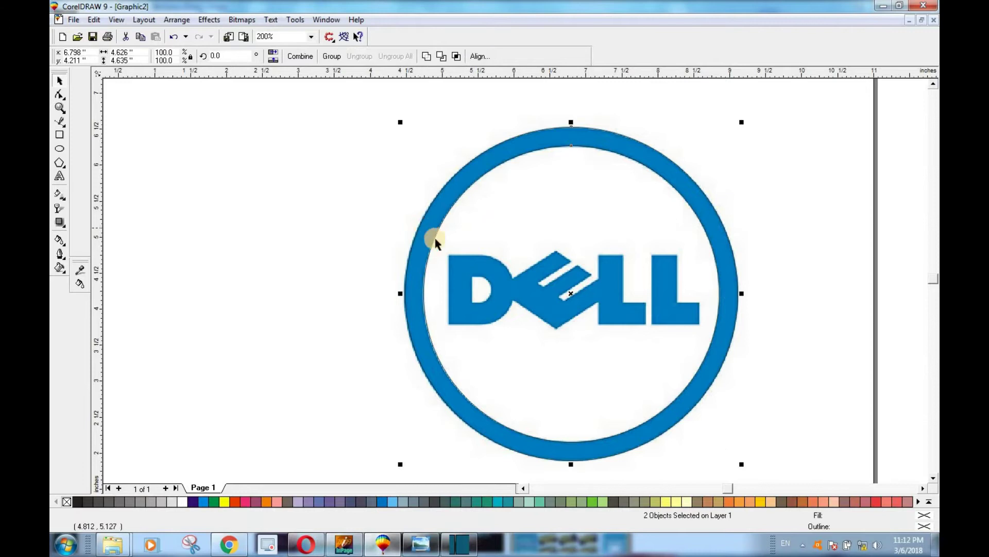
drag(564, 289, 239, 288)
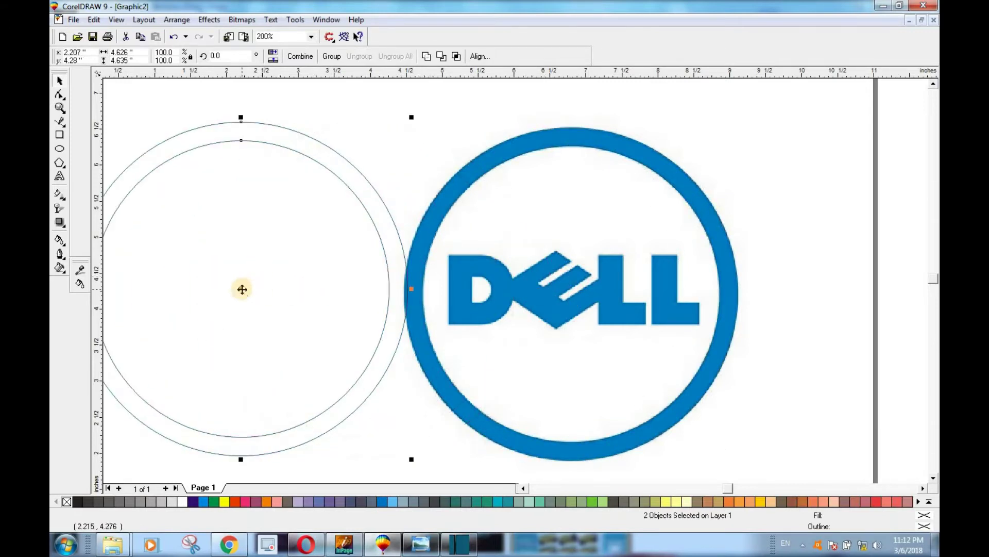
key(ctrl+l)
click(405, 149)
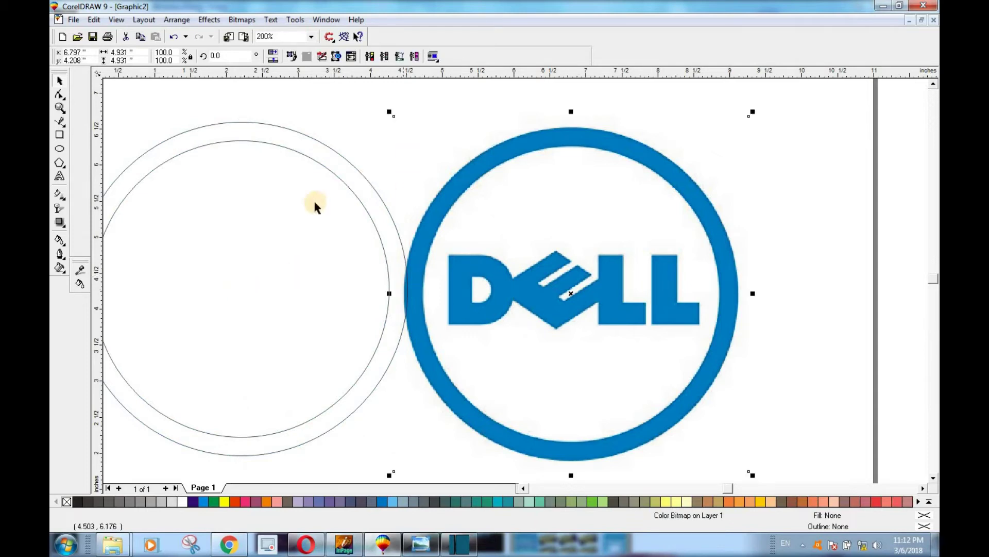
drag(314, 299, 257, 298)
Shift the Dell logo bitmap slightly left and lock it in place
drag(543, 277, 538, 279)
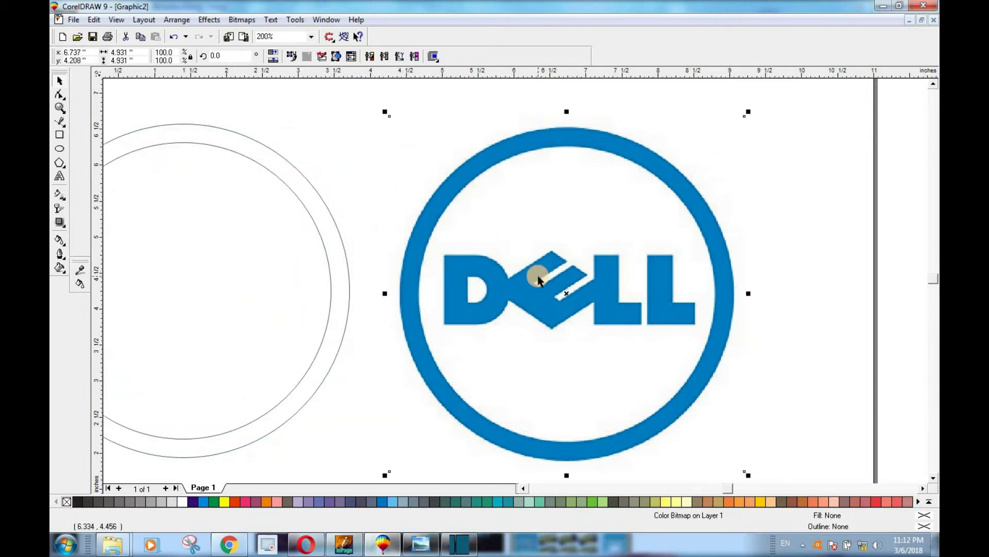
right_click(538, 276)
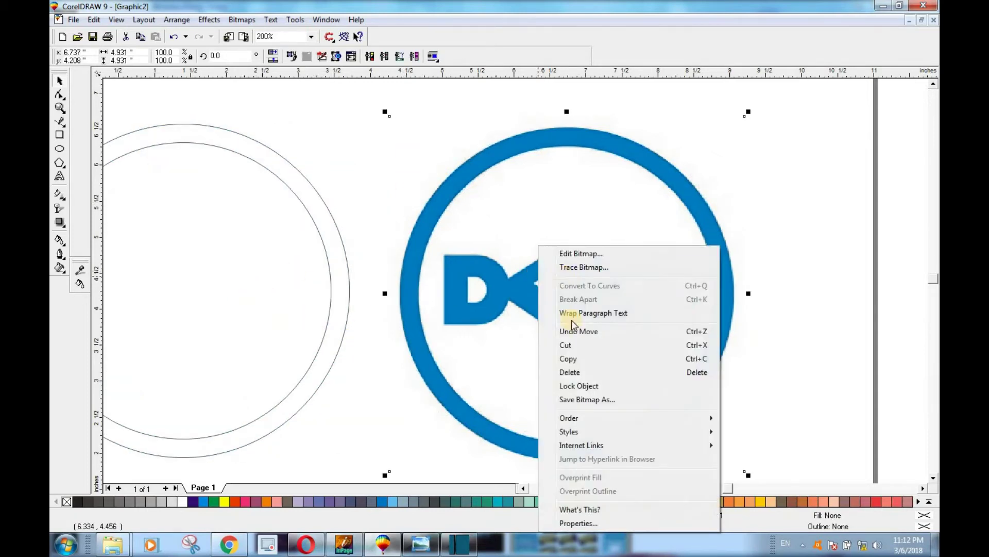
click(571, 386)
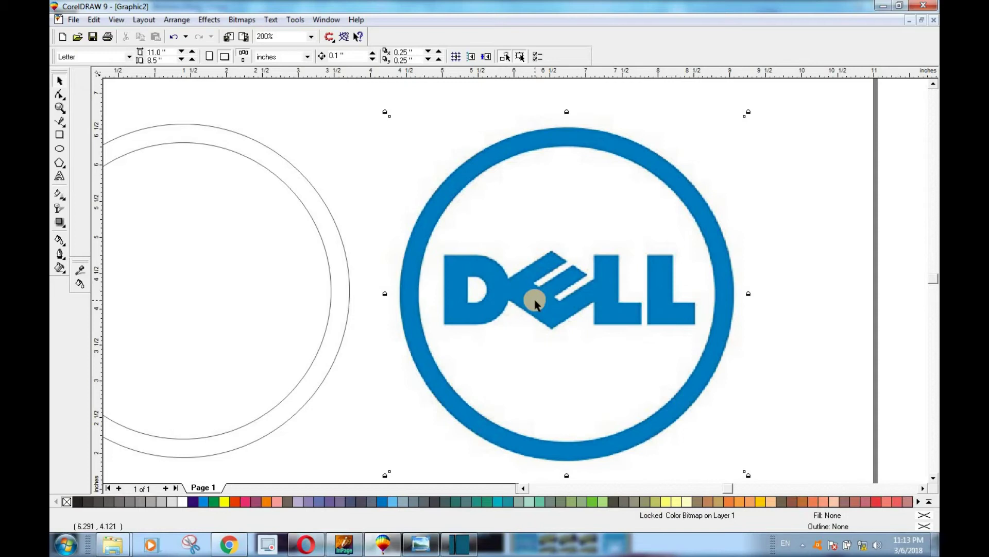
click(331, 137)
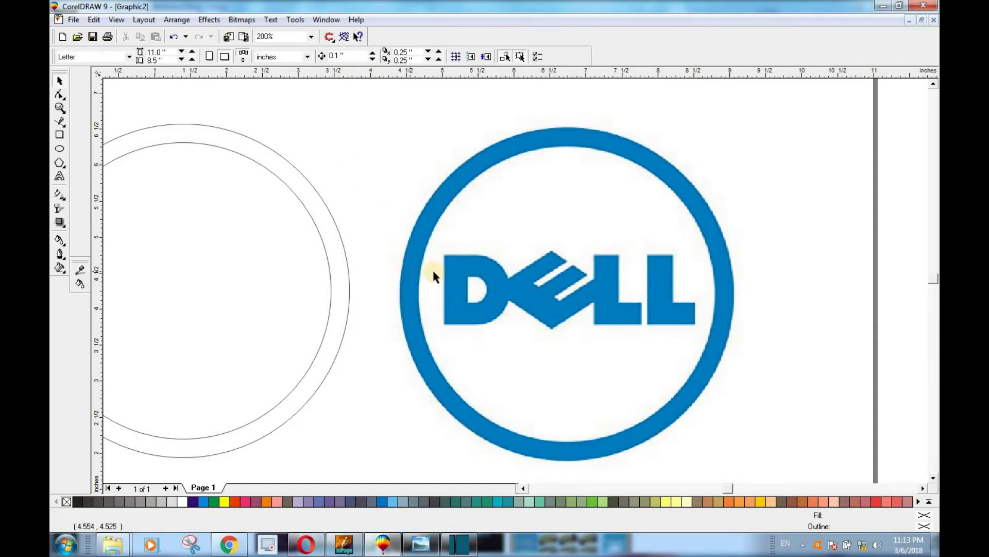
Move the combined ring outline slightly right, closer to the locked logo bitmap
drag(349, 276, 473, 290)
click(473, 290)
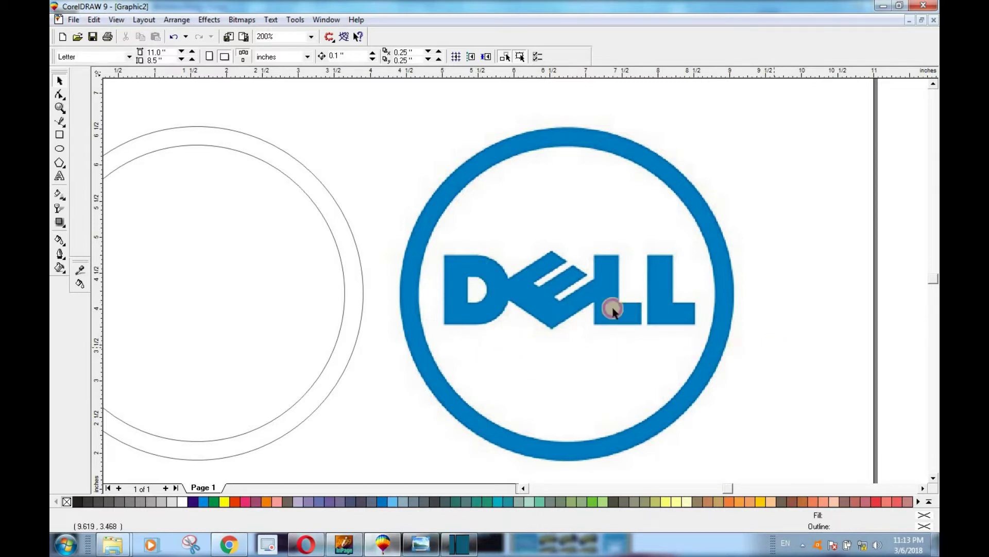
click(372, 306)
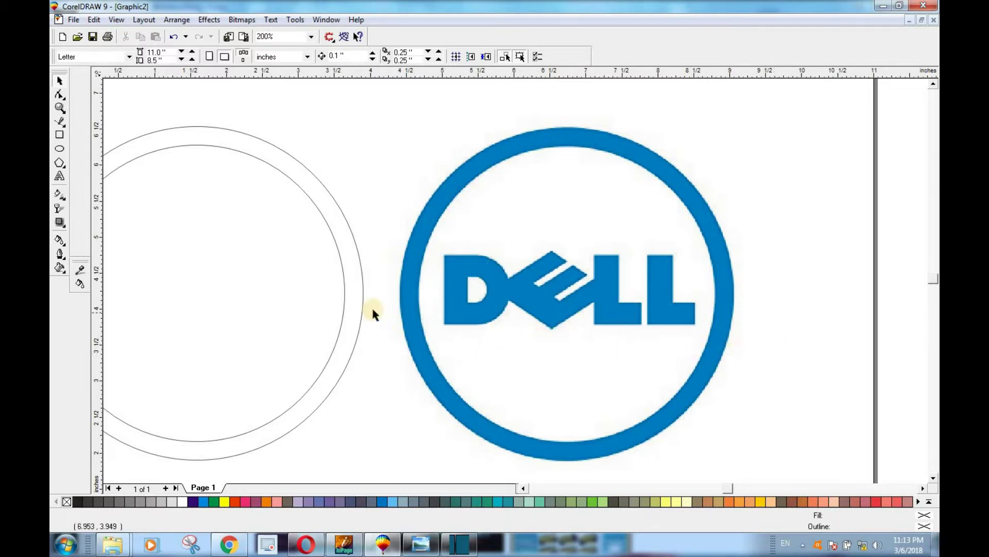
Add the artistic text "Dell" beside the logo and change its case to UPPERCASE
click(60, 176)
click(383, 229)
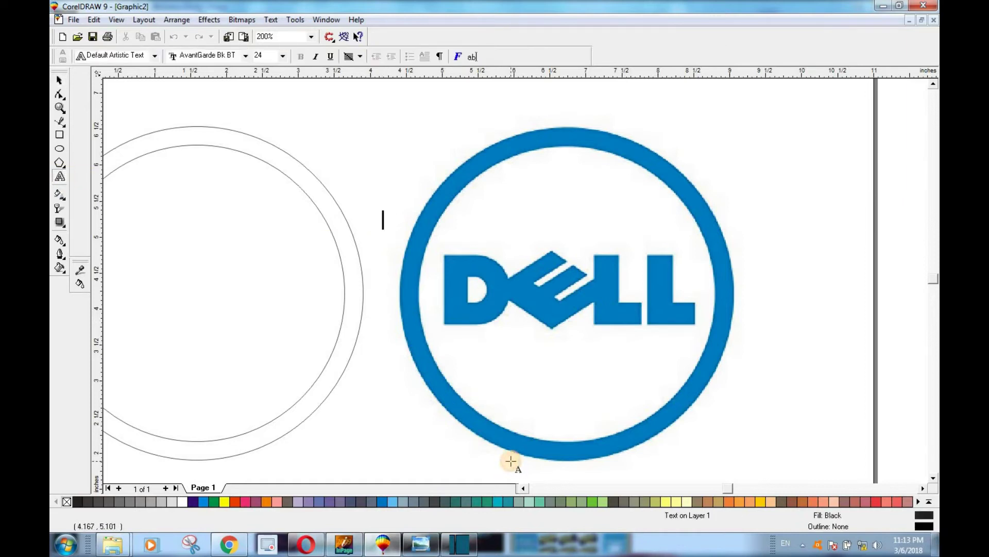
click(60, 80)
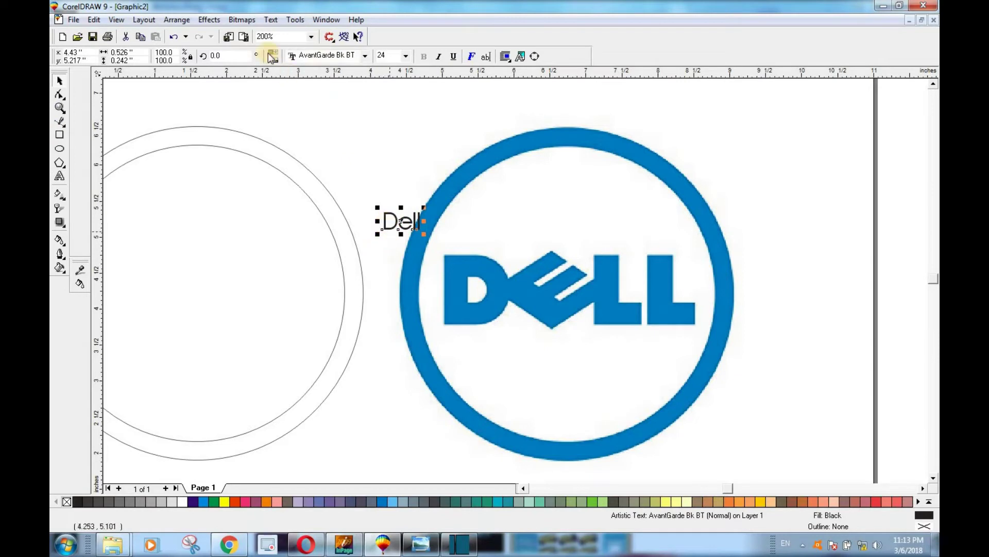
click(267, 20)
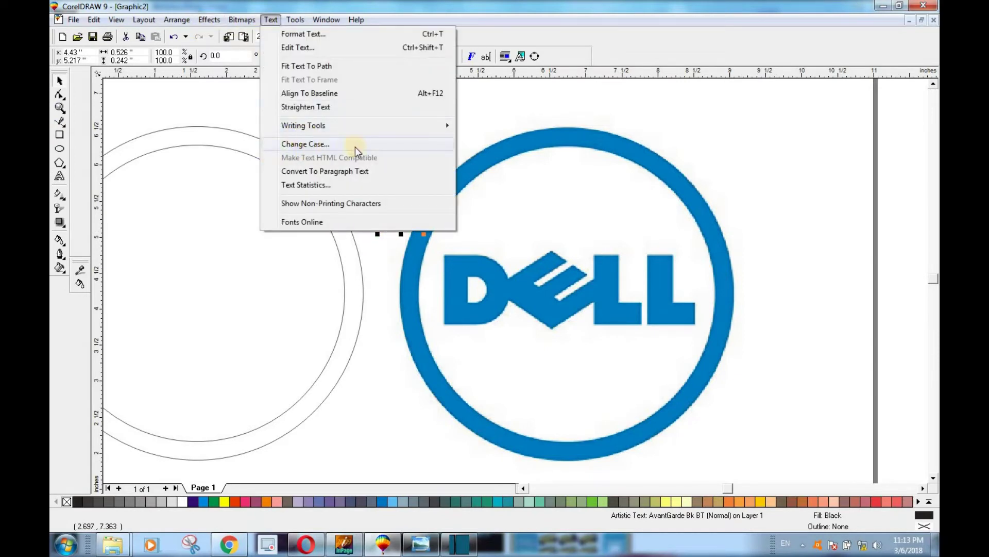
click(306, 145)
click(454, 260)
click(444, 308)
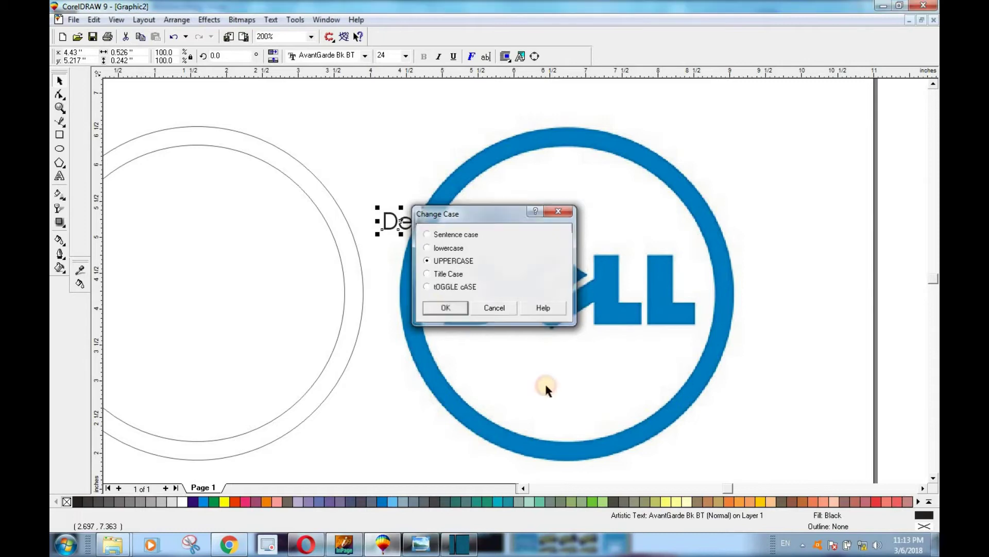
Enlarge the DELL text to about 93 pt over the logo's lettering and set its font to Arial Black
drag(434, 208, 555, 186)
drag(405, 222, 530, 284)
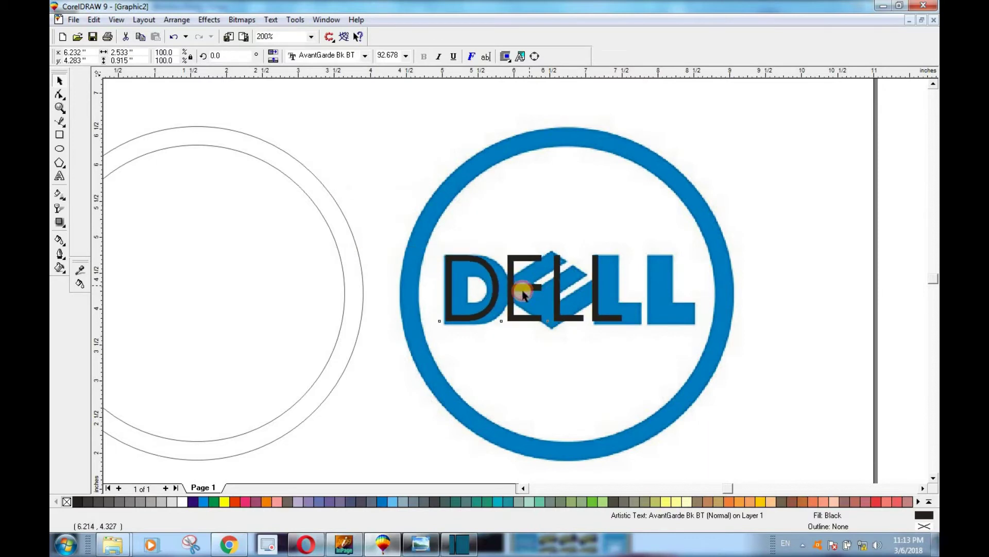
click(330, 53)
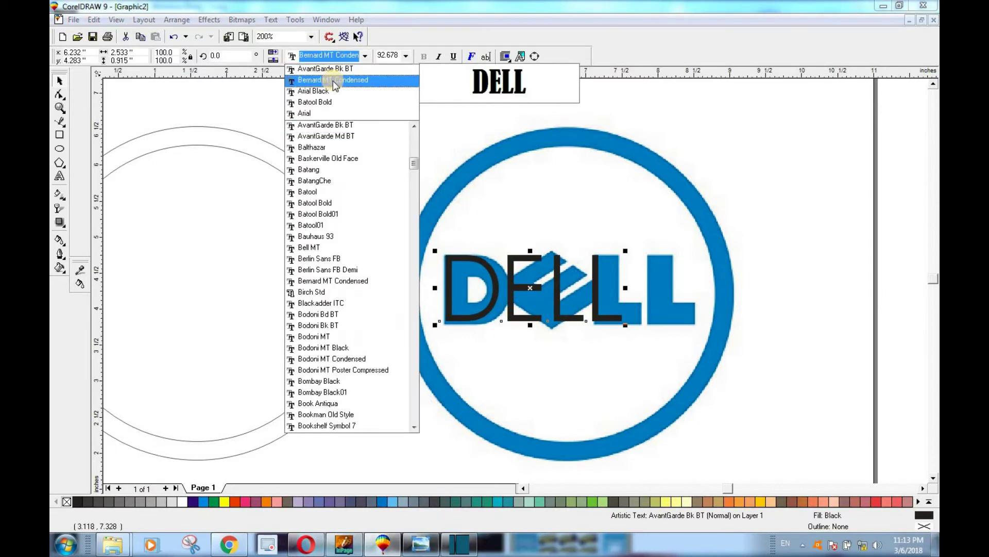
click(331, 93)
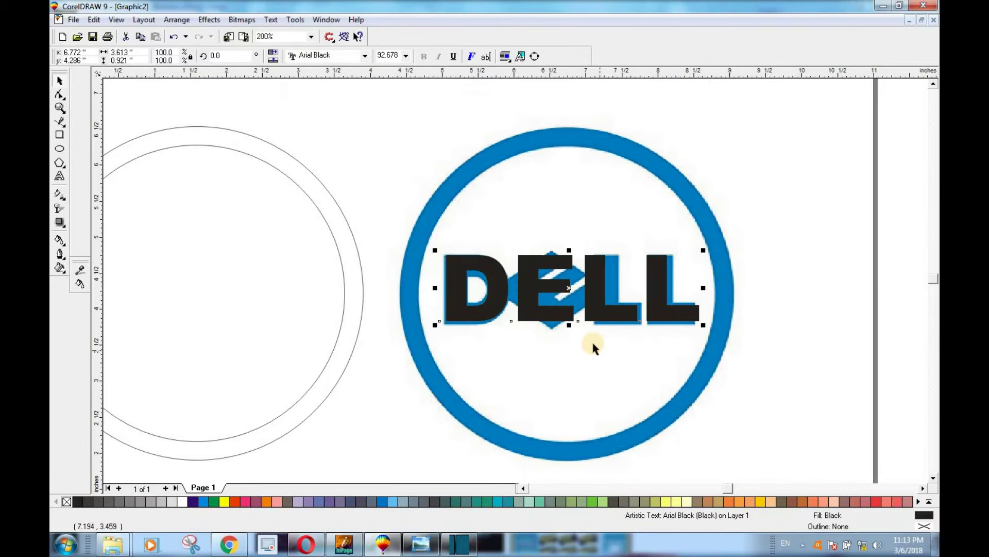
Align the DELL text with the reference D and stretch it to about 3.88 by 0.99 inches
key(shift+F2)
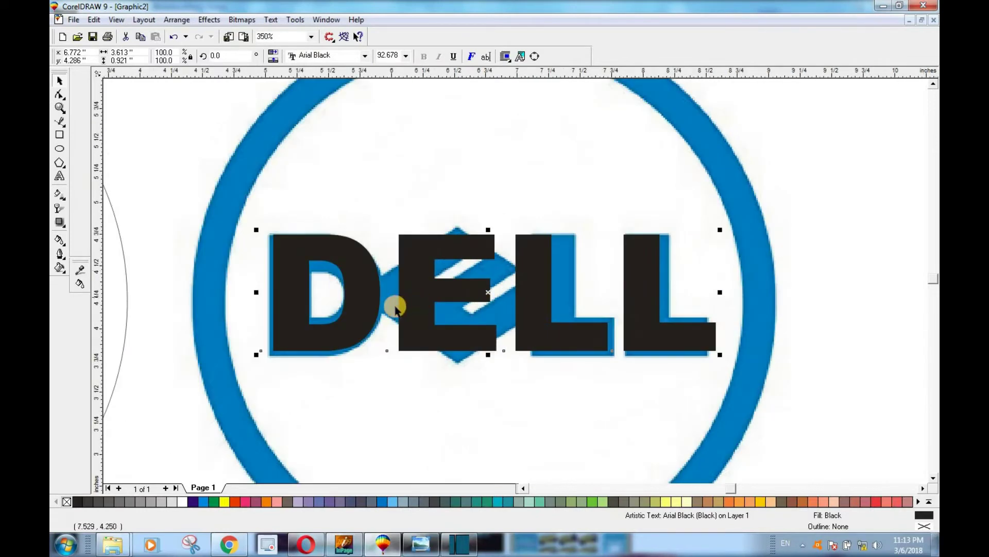
mouse_move(487, 295)
mouse_down()
mouse_move(472, 289)
mouse_move(481, 289)
mouse_move(488, 334)
mouse_move(482, 293)
mouse_up()
drag(484, 354, 484, 360)
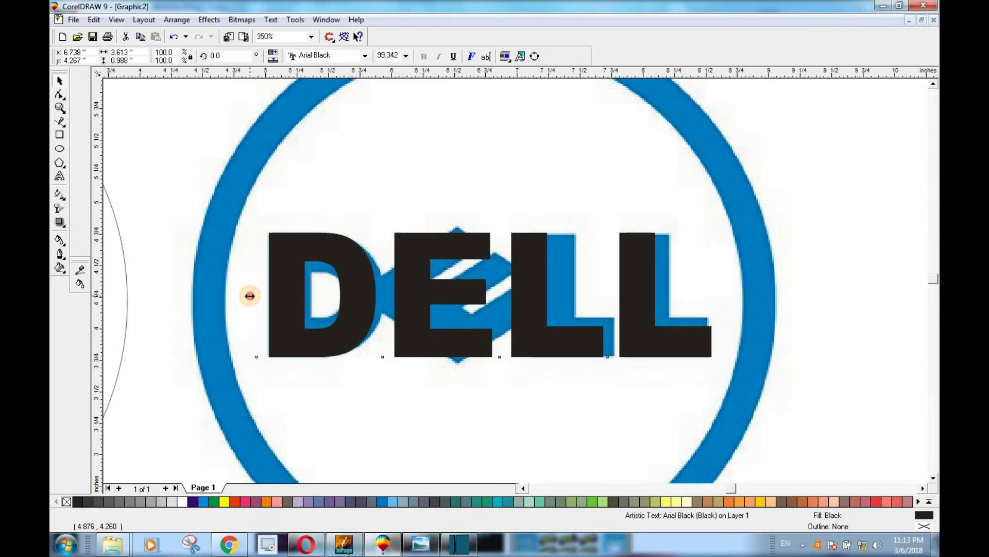
drag(248, 297, 248, 296)
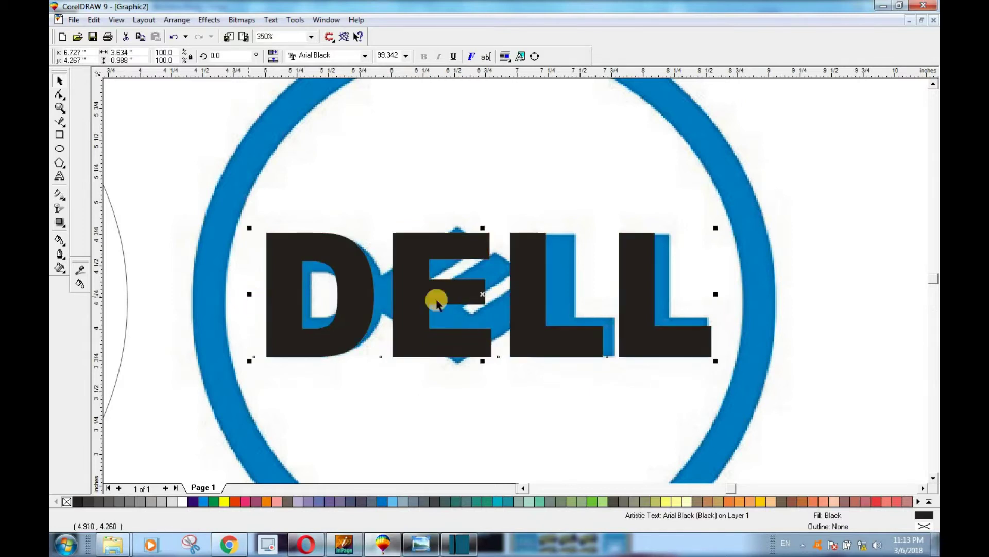
drag(715, 293, 745, 295)
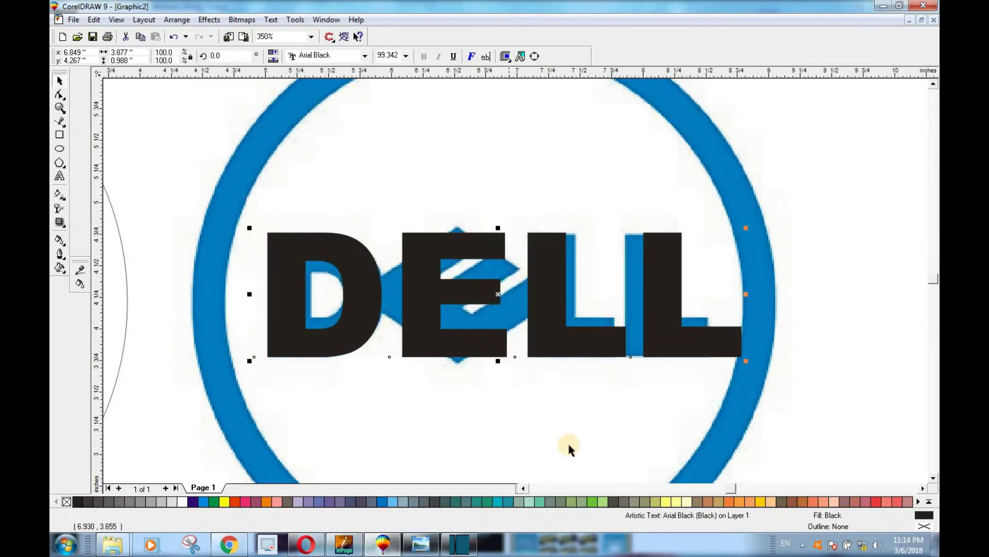
Break the DELL text apart into separate letters and select the D and E individually to check them
click(477, 280)
click(286, 313)
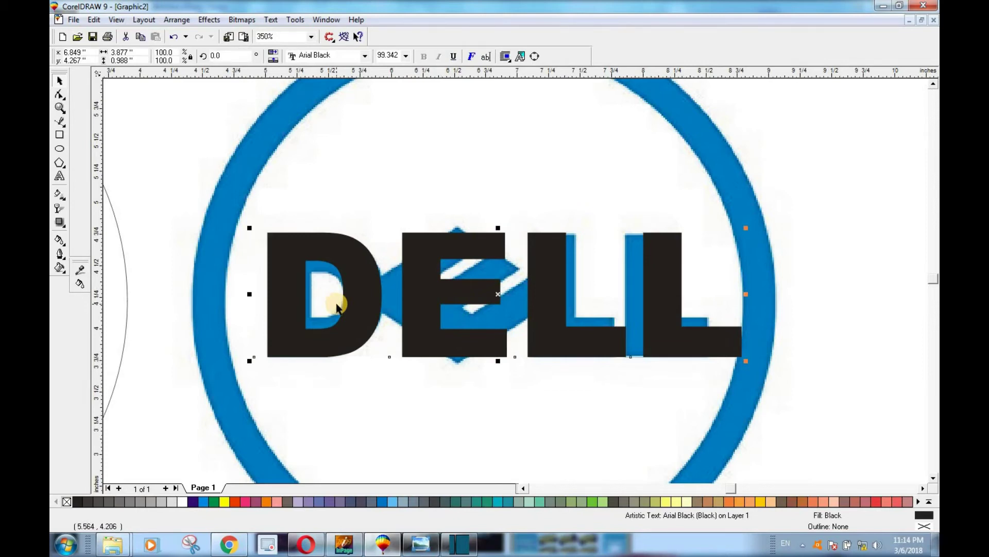
click(457, 408)
click(366, 308)
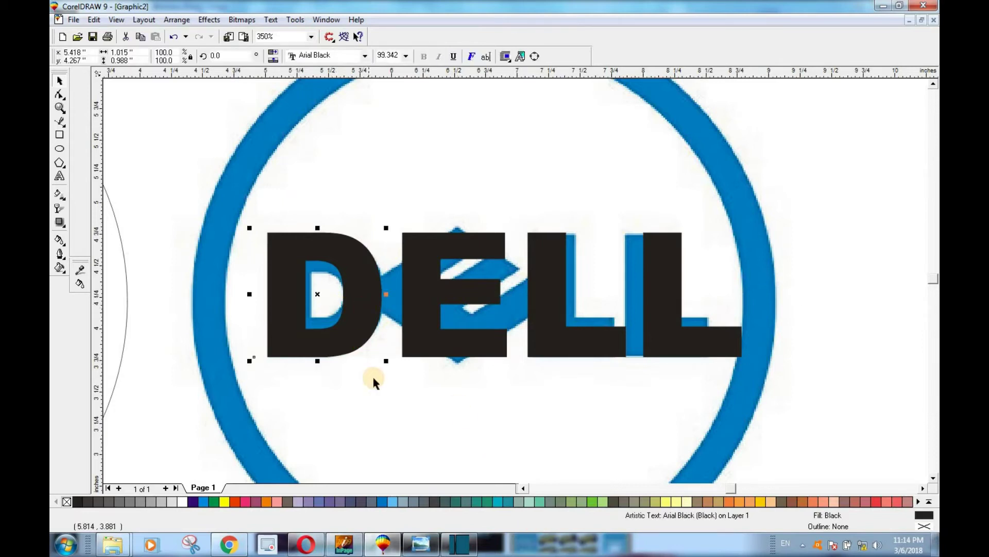
click(448, 361)
click(431, 346)
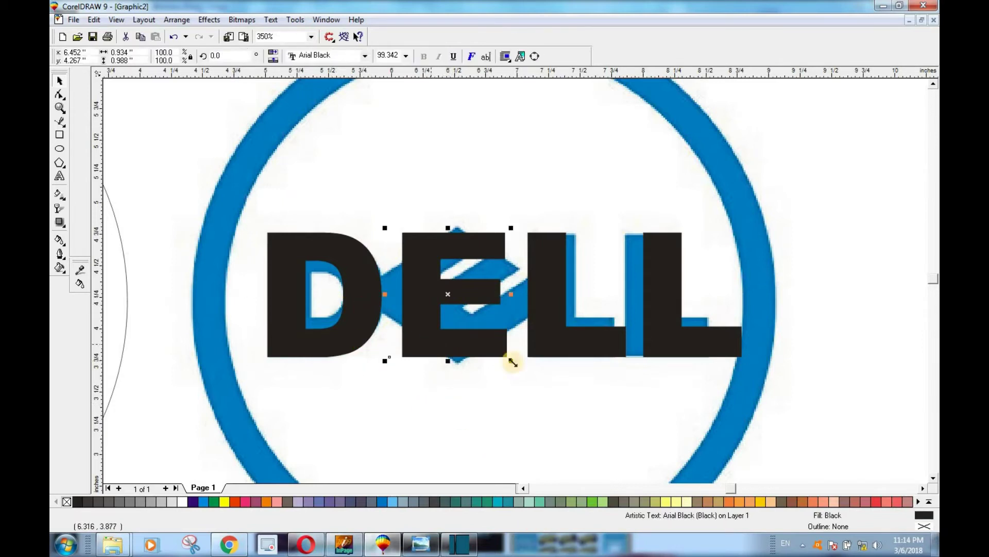
Stretch the first L to about 1.04 by 0.99 inches so its stem covers the reference L's stem
click(562, 334)
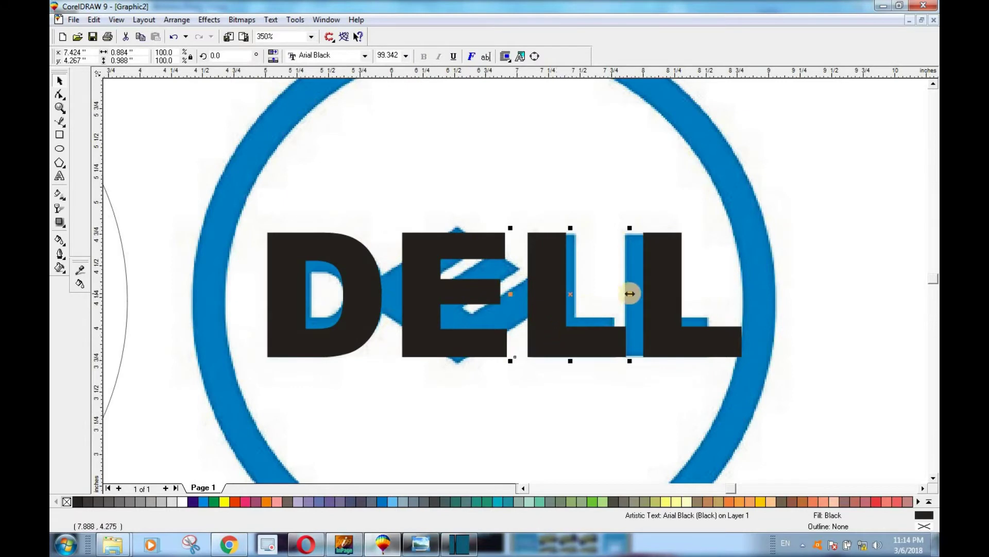
drag(630, 293, 646, 293)
mouse_move(580, 363)
mouse_down()
mouse_move(579, 342)
mouse_move(574, 358)
mouse_up()
click(596, 338)
click(622, 334)
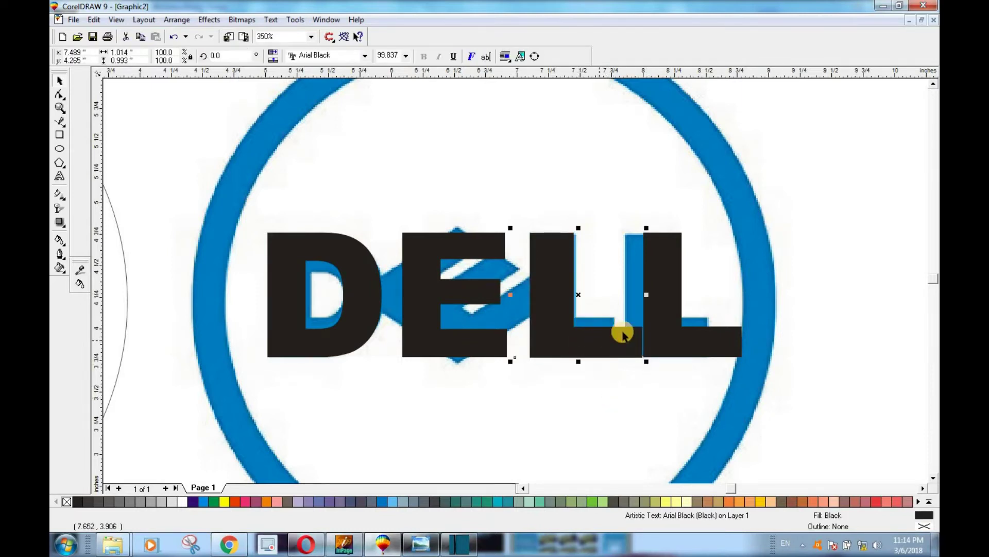
scroll(602, 324, up, 2)
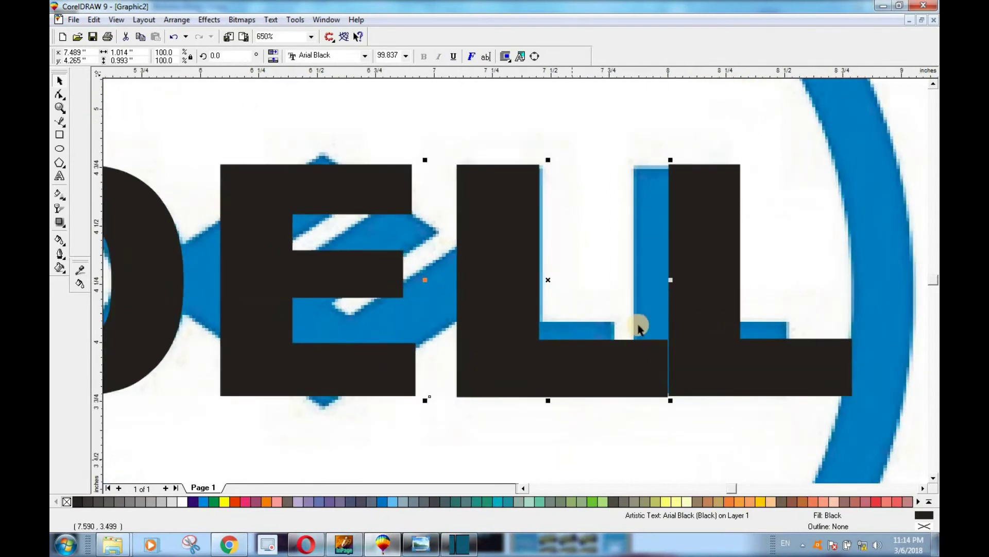
drag(670, 280, 676, 280)
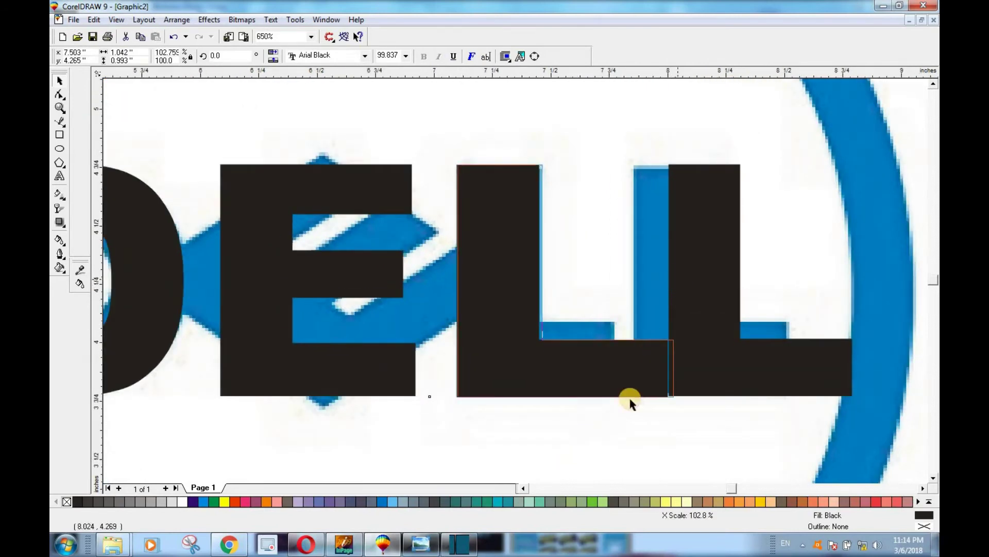
click(544, 336)
Convert the first L from text to curves
key(F8)
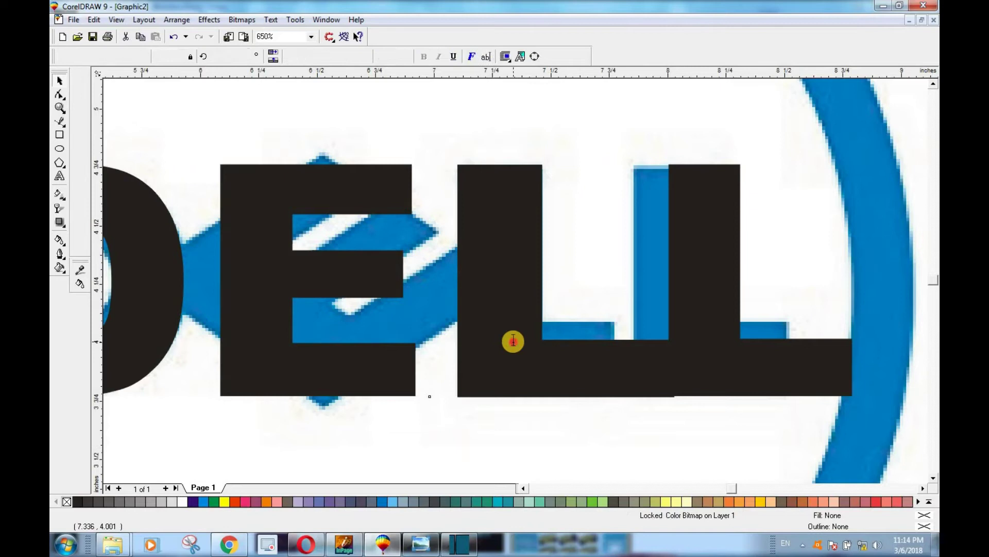
click(512, 342)
click(59, 80)
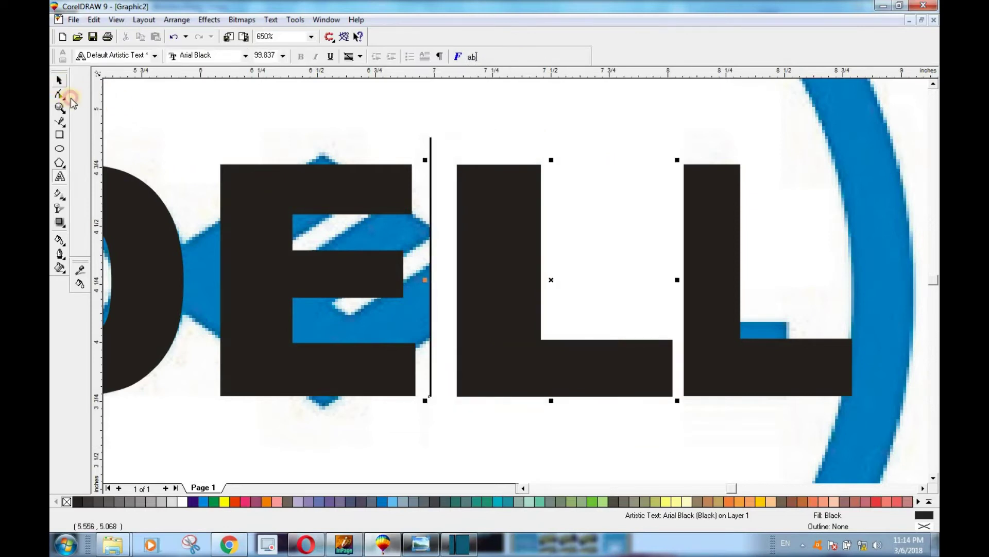
click(504, 269)
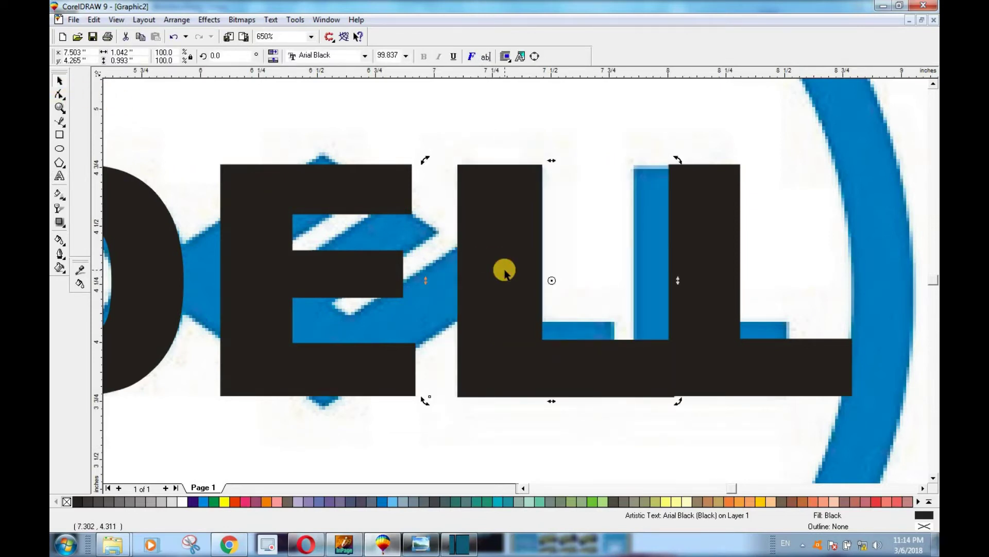
key(ctrl+q)
Select the D, E and first L together, and check the letters' nodes with the Shape tool
scroll(280, 230, down, 1)
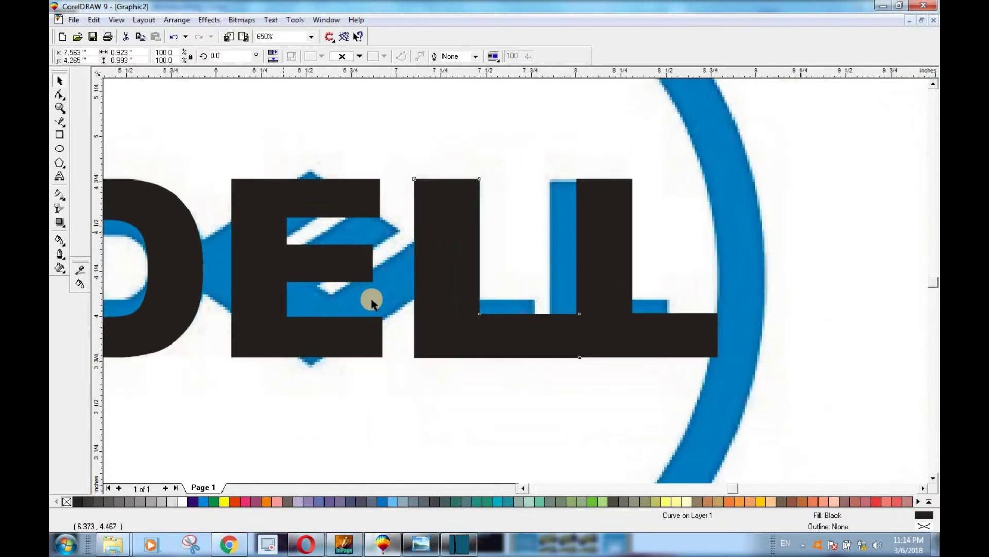
click(390, 416)
click(522, 487)
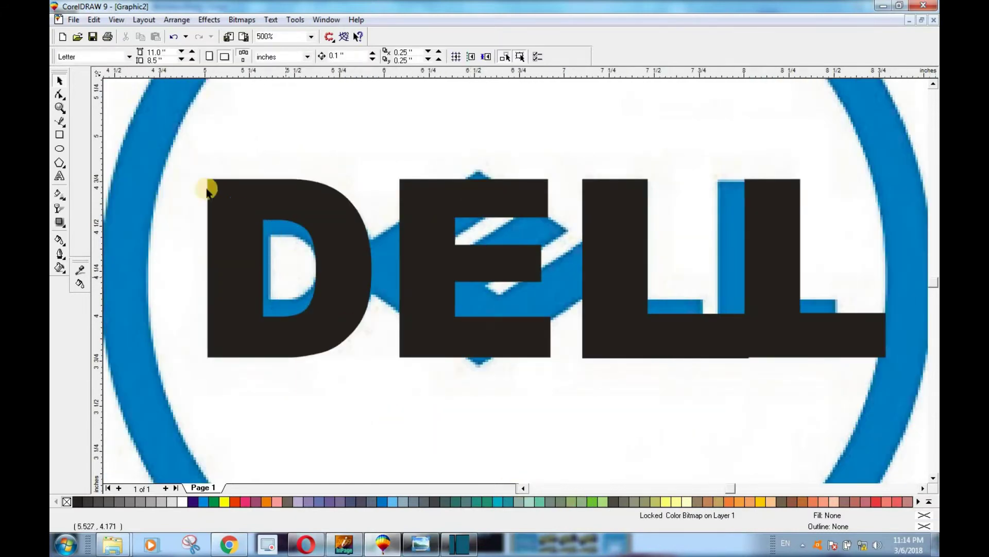
click(257, 227)
shift+click(463, 200)
shift+click(618, 234)
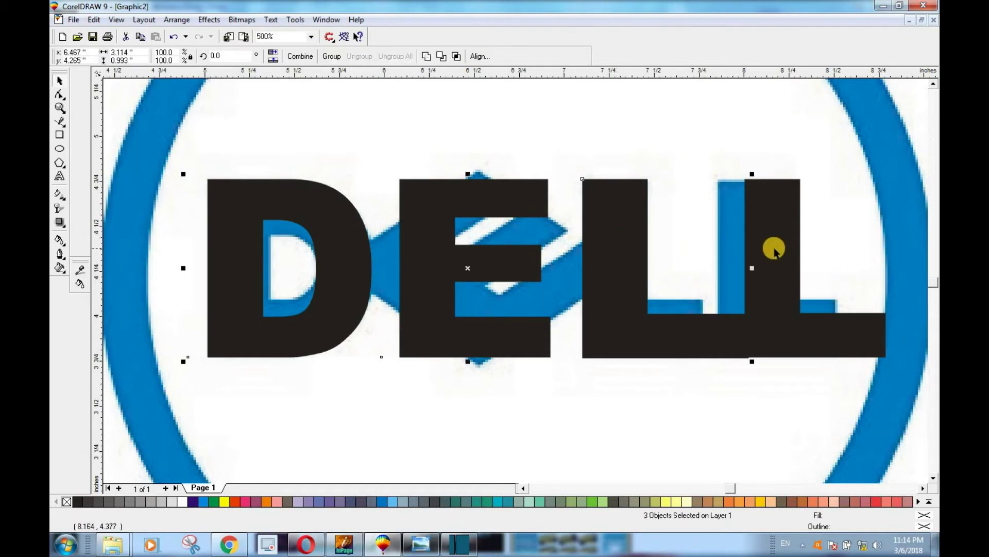
shift+click(137, 196)
click(58, 97)
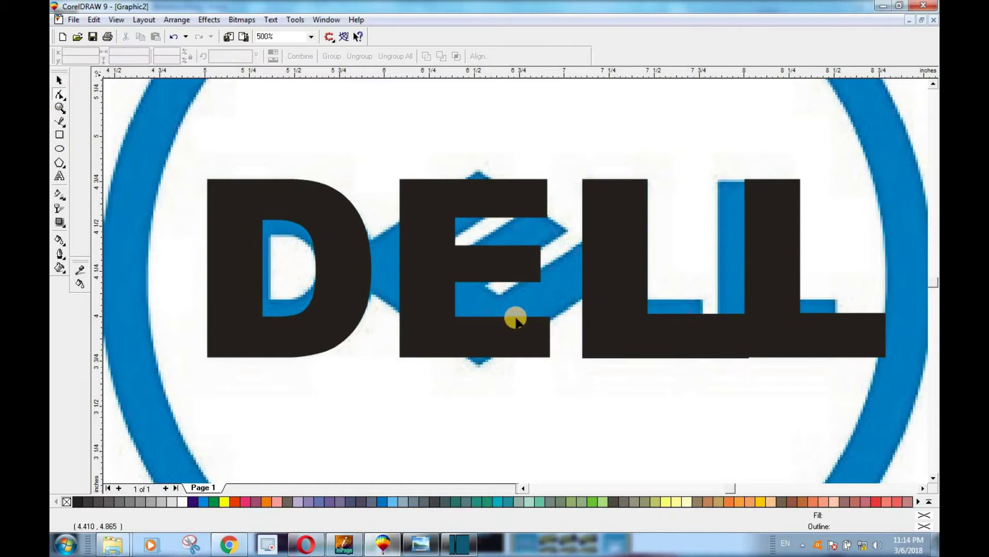
click(462, 340)
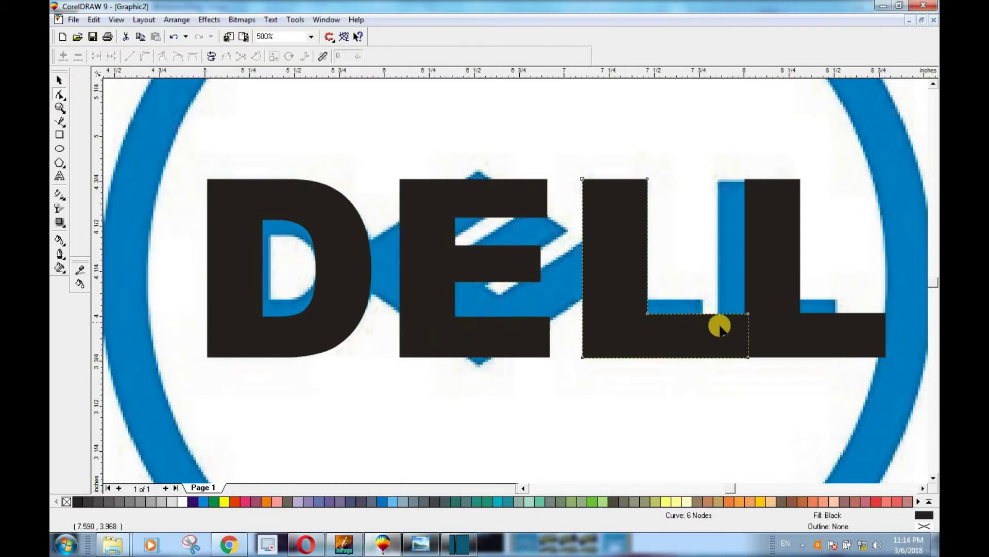
click(808, 336)
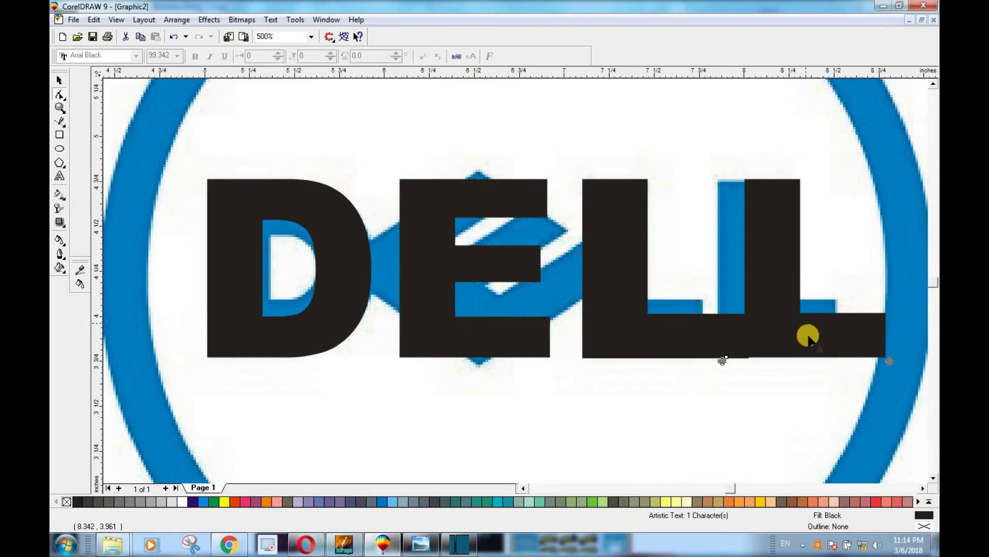
Move the second L off the first one and delete it
click(59, 81)
drag(792, 286, 789, 271)
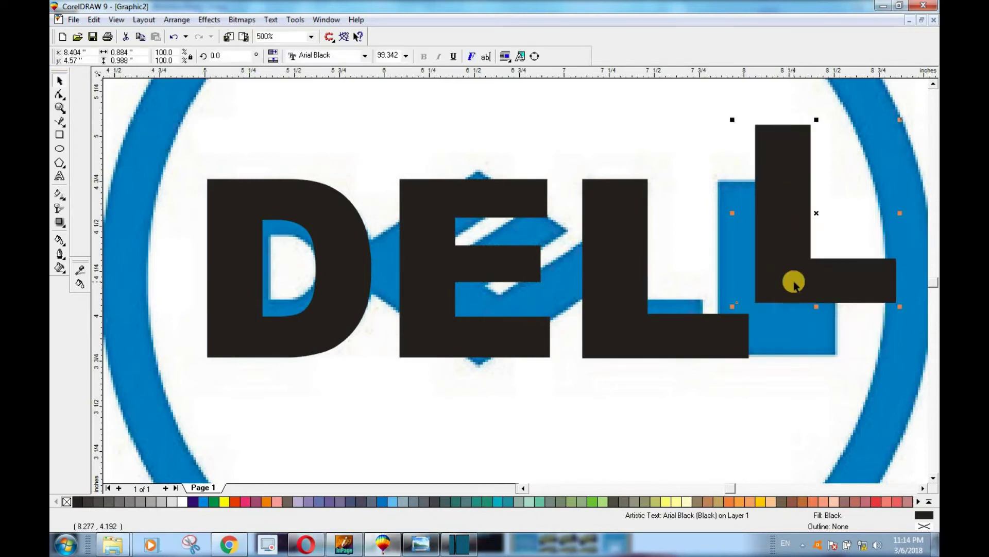
key(Delete)
Raise the two upper nodes of the remaining L's foot to the top edge of the reference foot
click(672, 332)
key(F10)
scroll(777, 325, up, 1)
scroll(777, 324, up, 2)
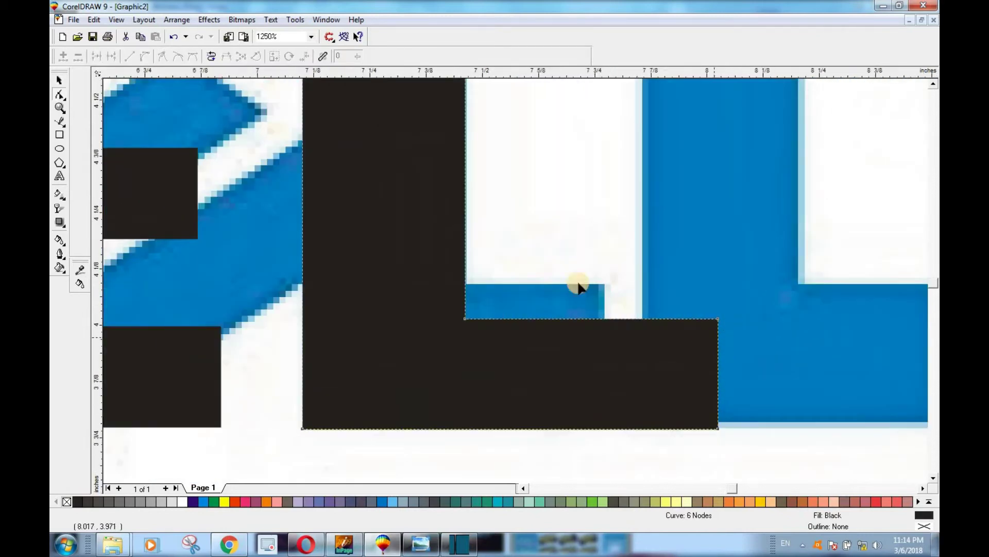
scroll(742, 453, down, 1)
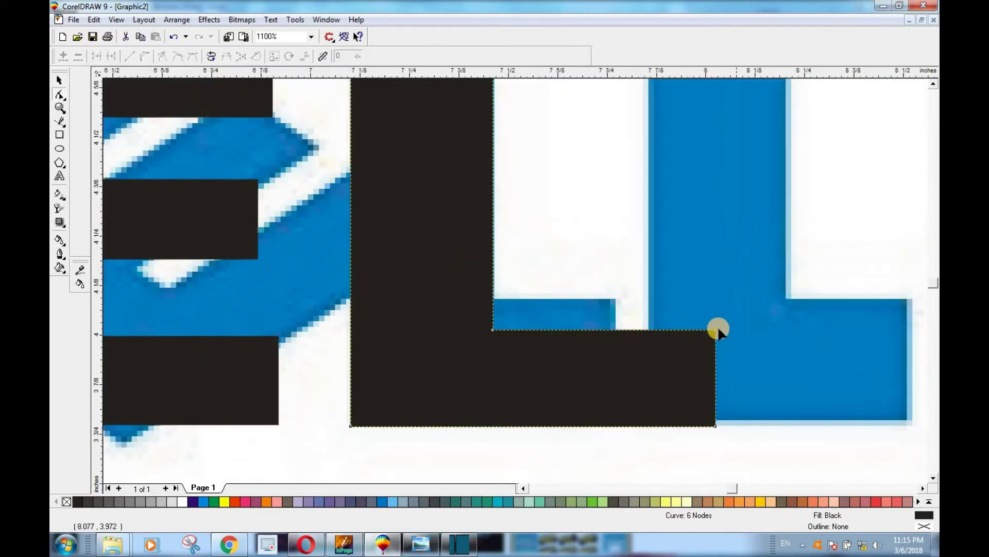
click(492, 330)
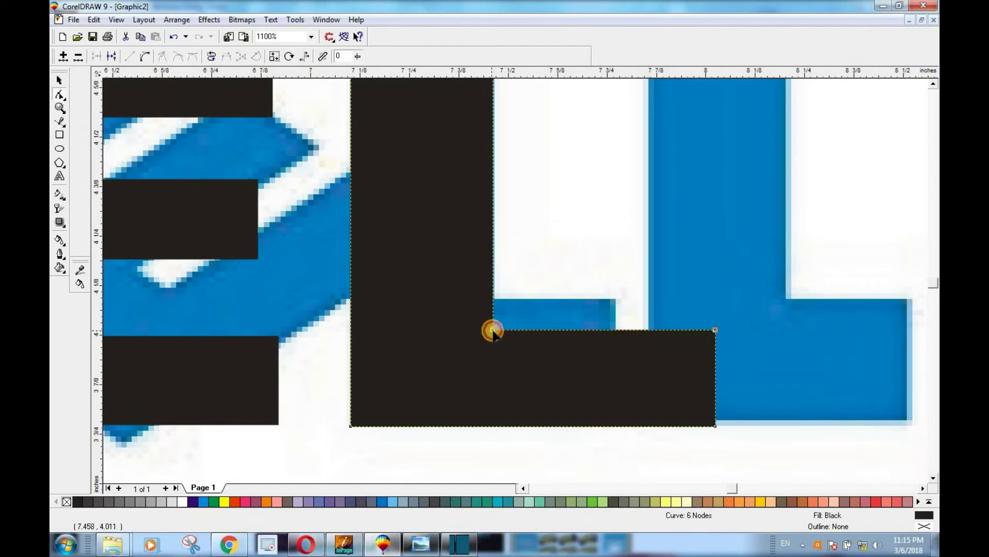
drag(493, 331, 495, 301)
Shorten the L's foot by moving its two end nodes inward to the end of the reference foot
click(716, 426)
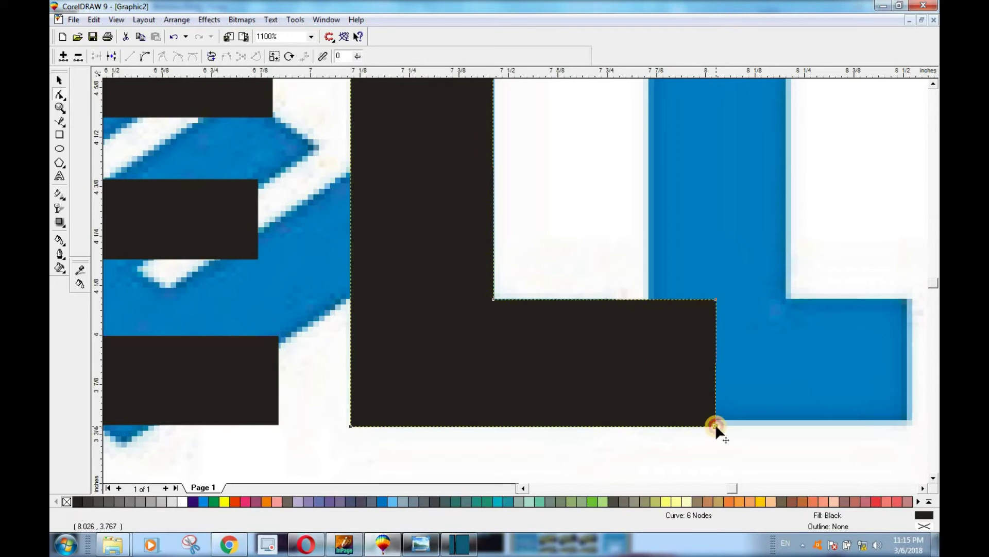
click(715, 300)
drag(716, 424, 614, 422)
key(ctrl+z)
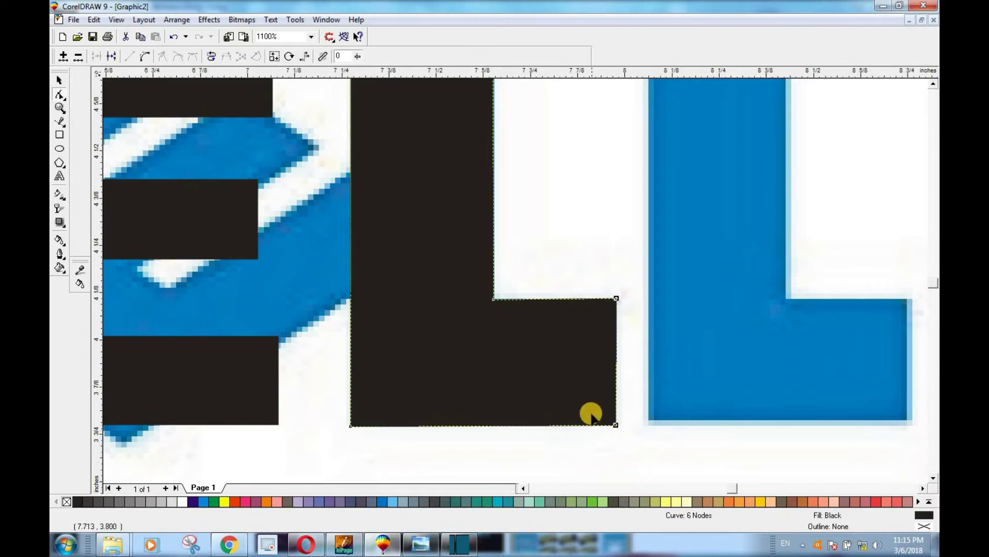
scroll(589, 417, down, 1)
scroll(592, 420, down, 2)
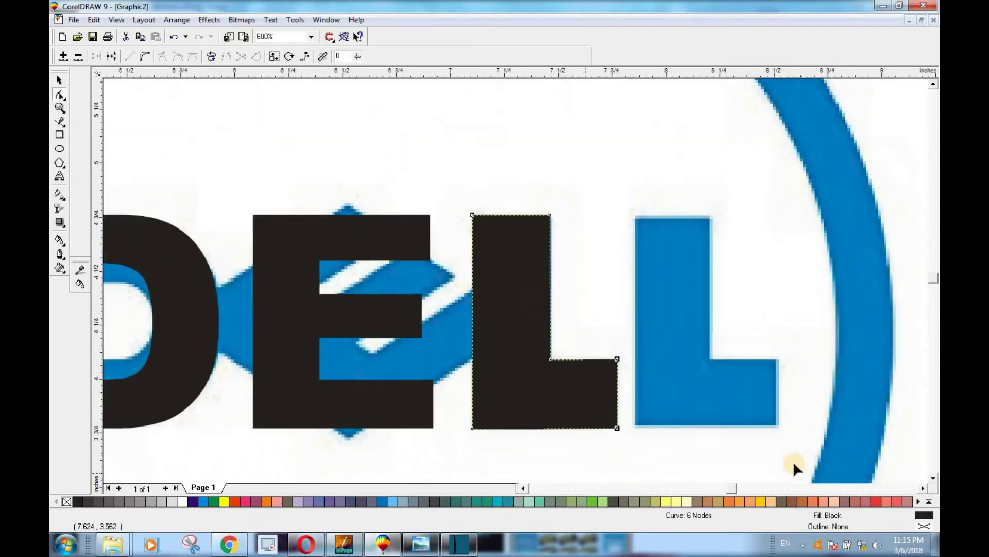
click(932, 478)
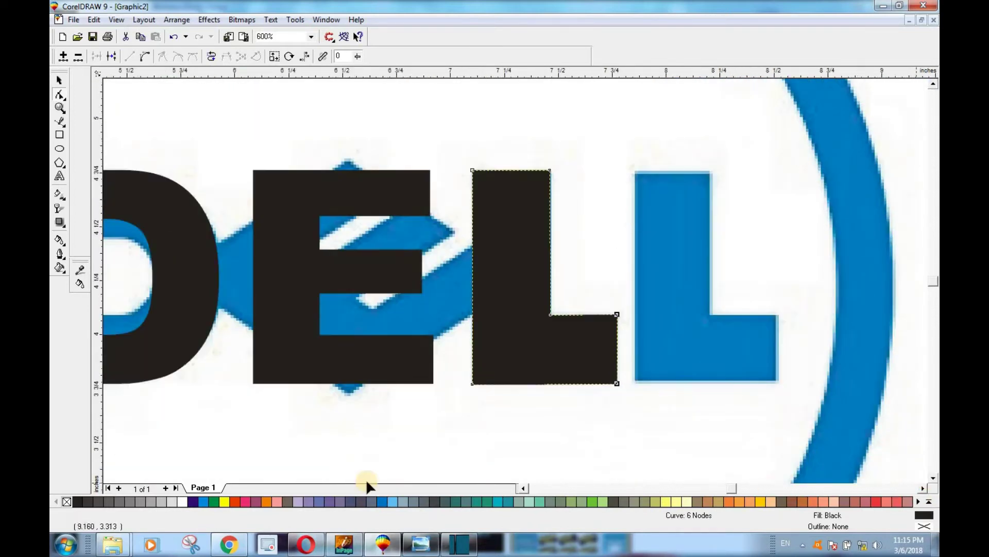
Move the E's two top corner nodes and upper-arm node onto the tilted reference E's left corner, peak and upper arm end
click(523, 488)
click(457, 320)
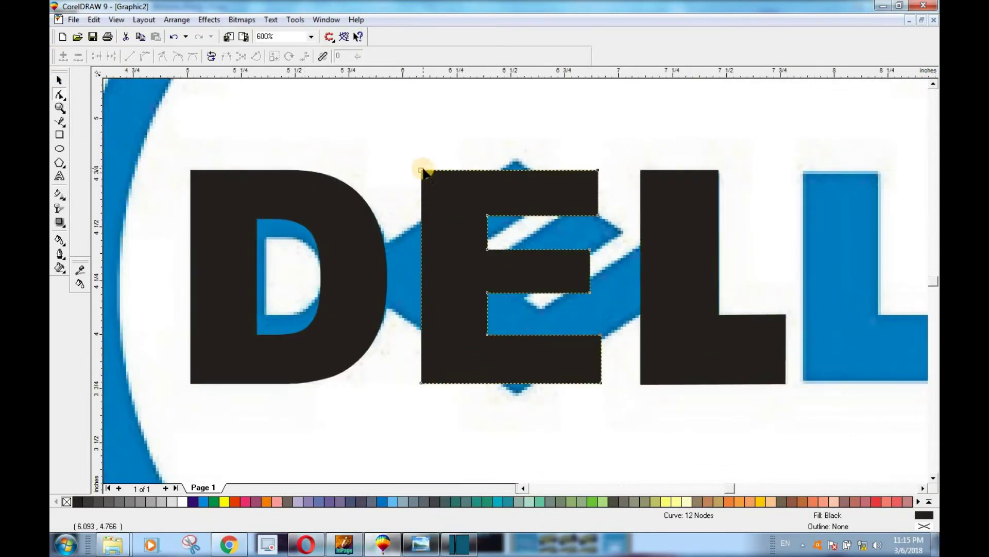
drag(422, 170, 368, 260)
drag(598, 170, 515, 161)
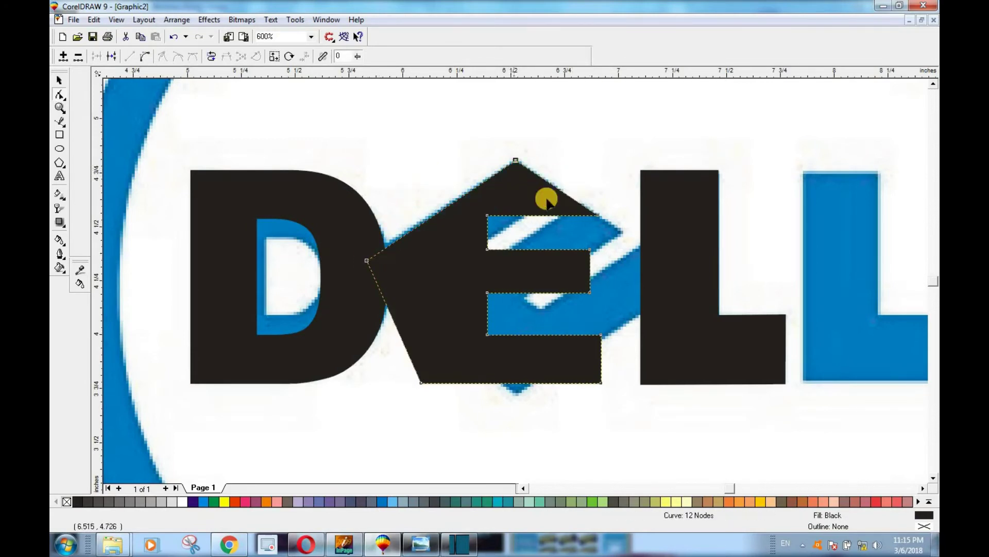
drag(598, 218, 563, 192)
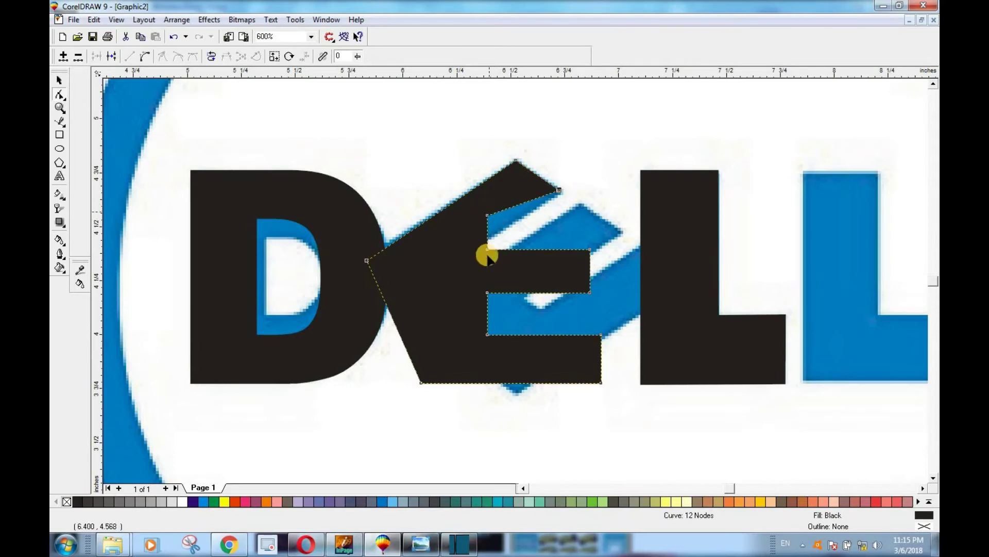
Fit the E's upper slot nodes and the middle arm's upper corner to the tilted reference E
drag(487, 250, 487, 266)
drag(487, 215, 469, 279)
drag(443, 249, 481, 269)
drag(589, 252, 580, 202)
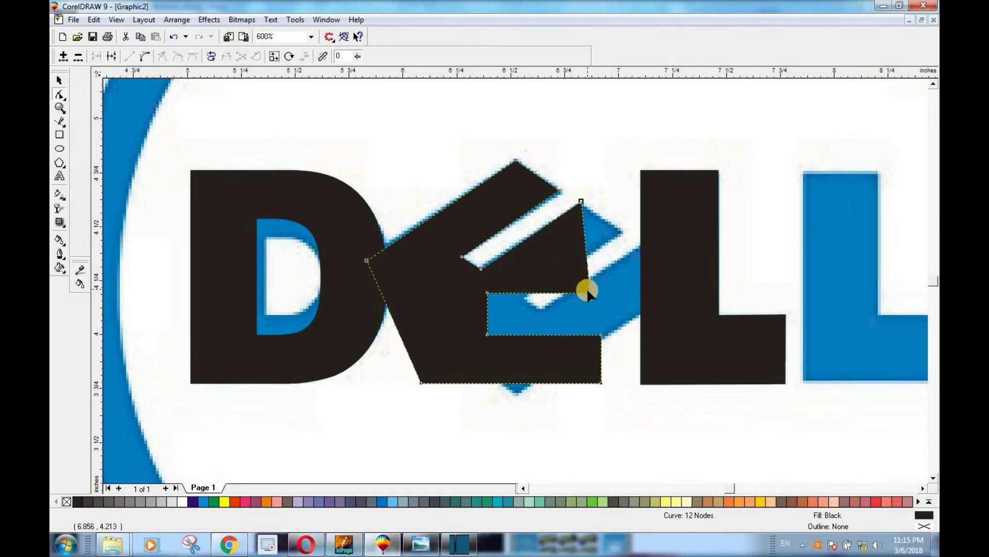
Fit the middle arm's lower corner, the lower slot and the lower arm's upper corner of the E to the reference
drag(588, 292, 620, 232)
drag(488, 291, 542, 308)
drag(600, 335, 647, 242)
Move the E's two bottom corner nodes to the reference's right corner and lowest point, and align its left corner with the reference edges
drag(617, 343, 678, 295)
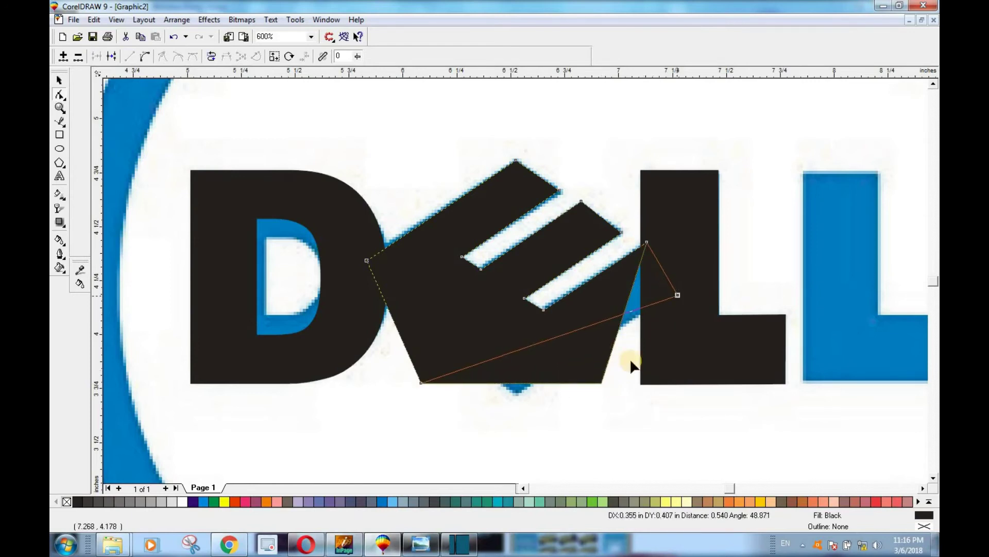
drag(631, 362, 630, 363)
drag(421, 383, 517, 394)
mouse_move(366, 260)
mouse_down()
mouse_move(351, 278)
mouse_move(350, 269)
mouse_up()
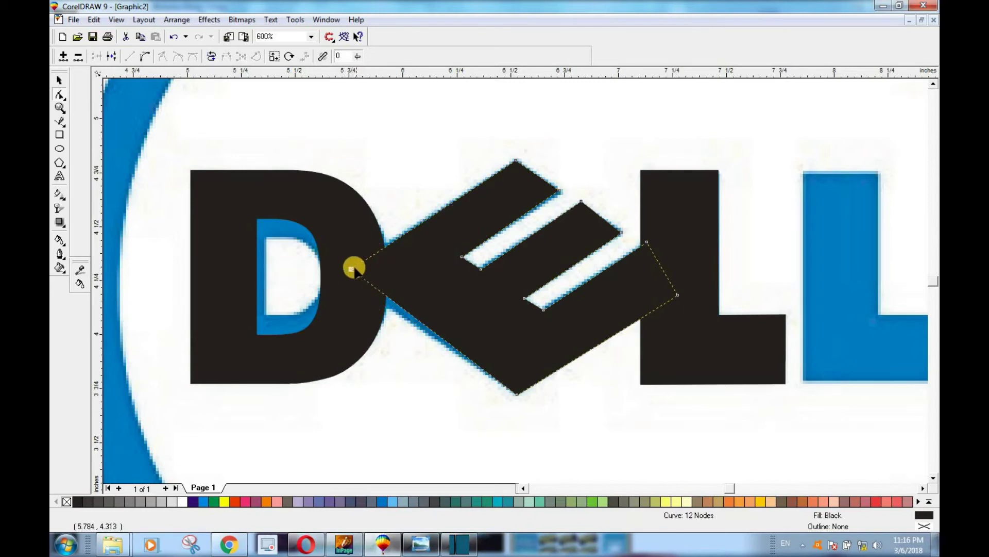
drag(350, 268, 344, 275)
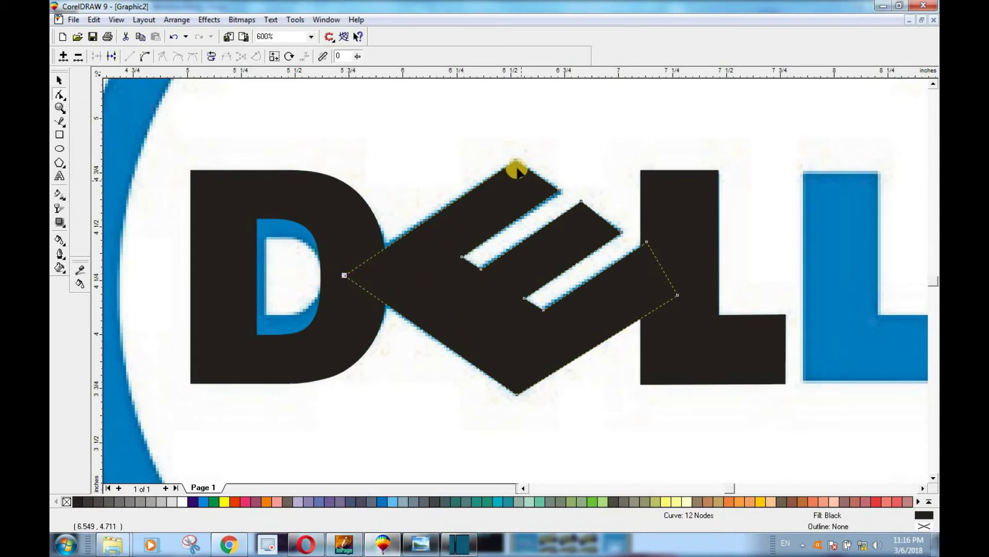
Fine-tune the E's peak, left corner and right corner nodes against the reference outline
drag(515, 162, 515, 157)
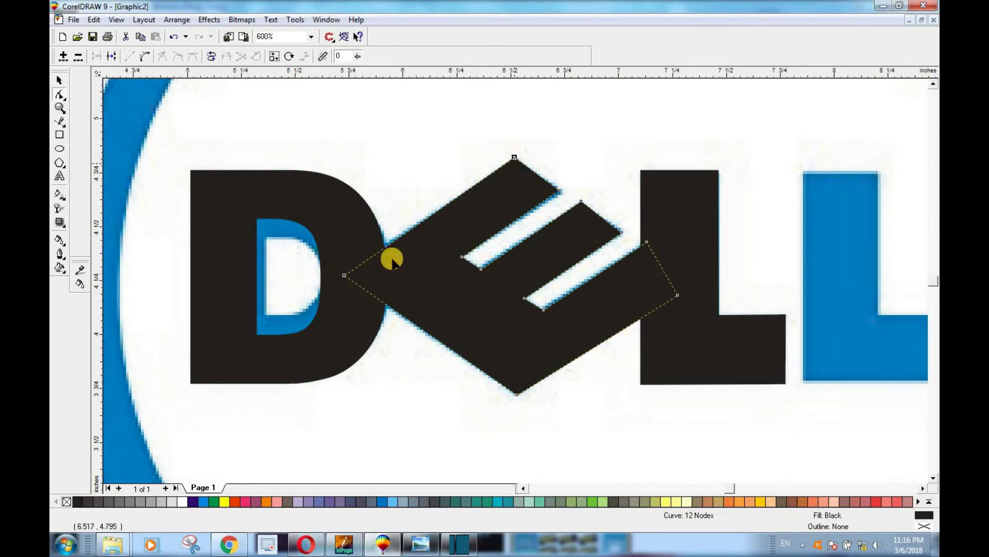
drag(345, 277, 346, 273)
drag(677, 294, 671, 292)
scroll(530, 311, down, 1)
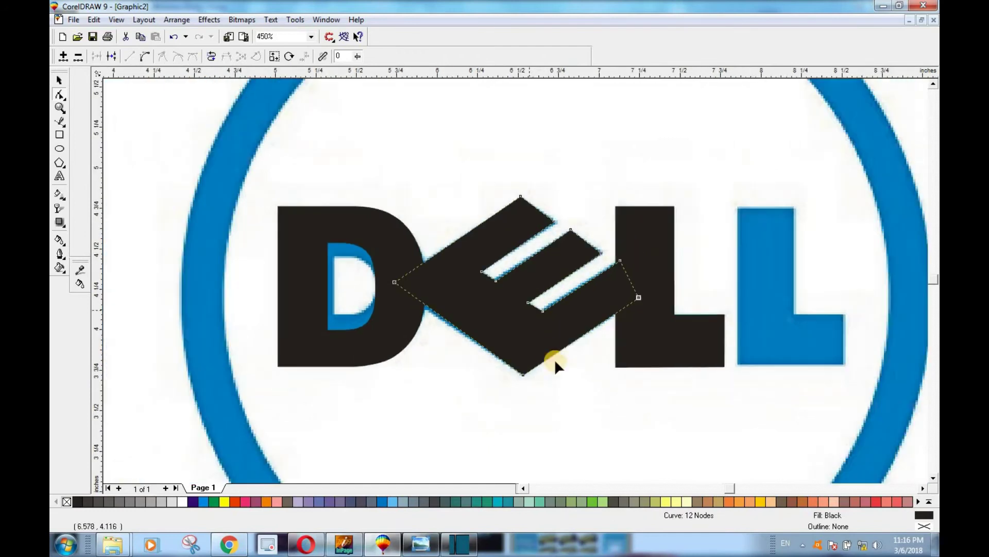
Move the two left nodes of the D's inner opening inward to the reference opening's left edge
click(59, 81)
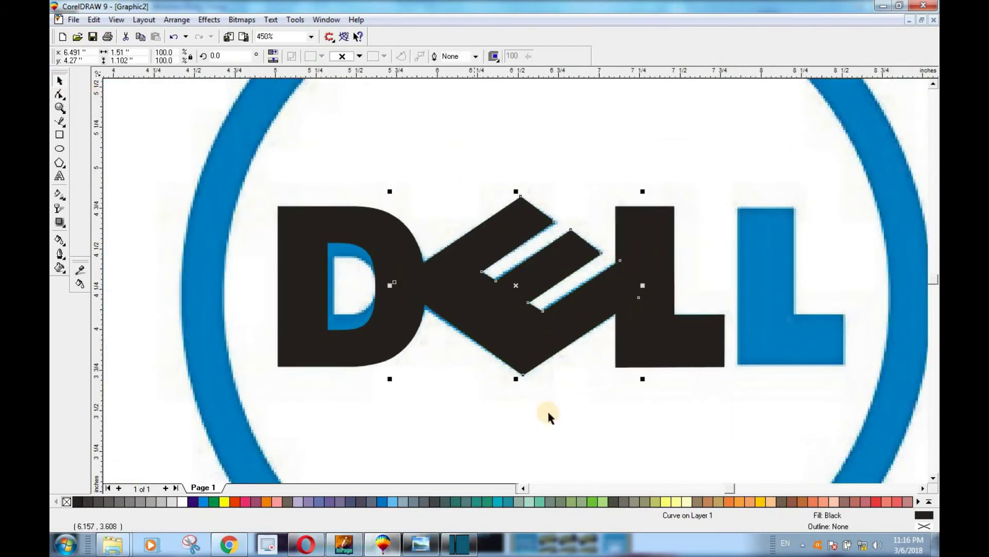
click(347, 325)
key(F10)
click(370, 342)
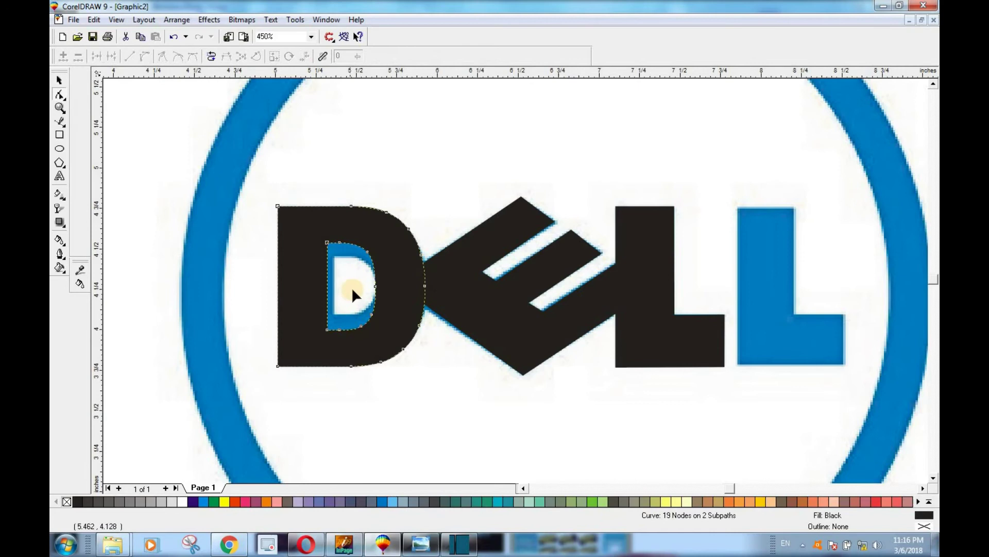
scroll(351, 287, up, 2)
click(299, 209)
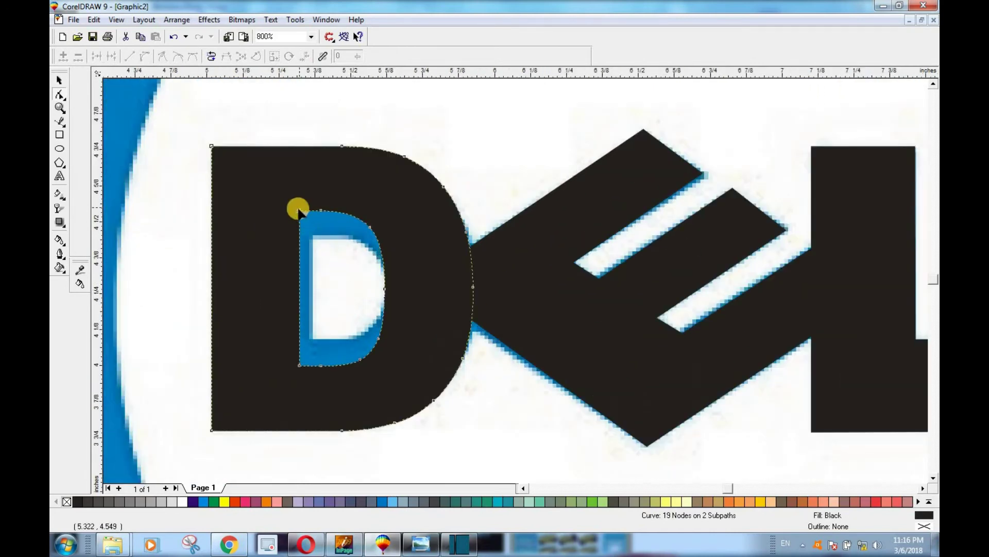
click(298, 208)
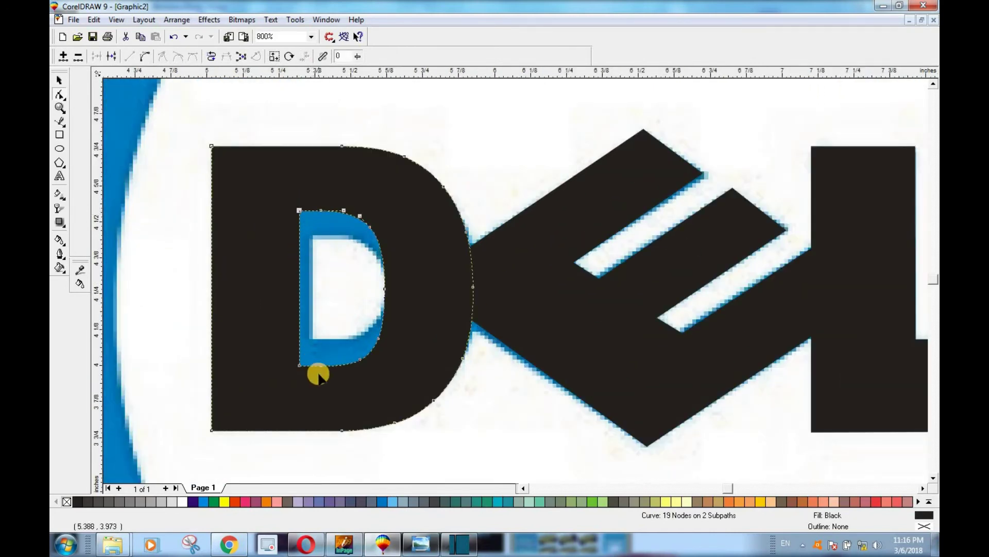
click(299, 365)
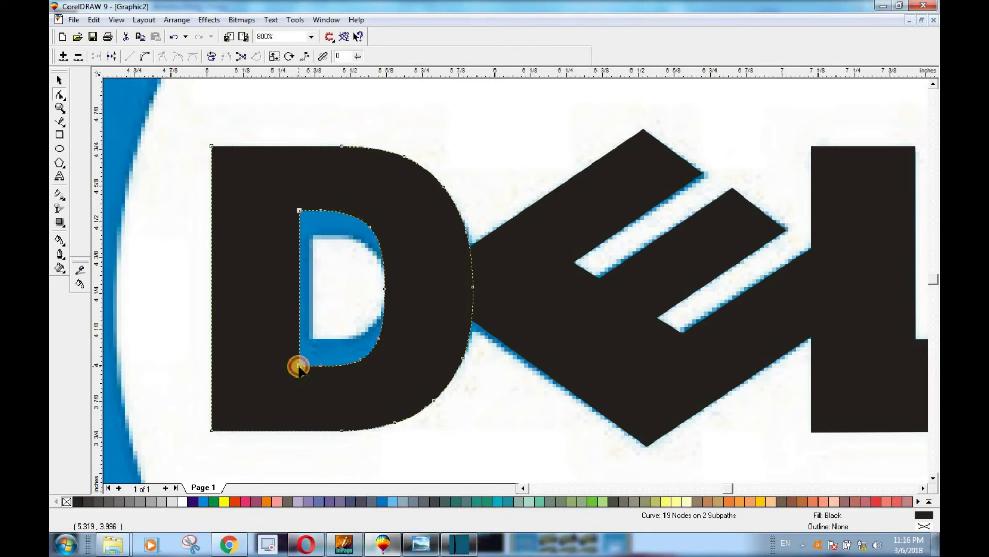
mouse_move(299, 367)
mouse_down()
mouse_move(318, 367)
mouse_move(310, 366)
mouse_up()
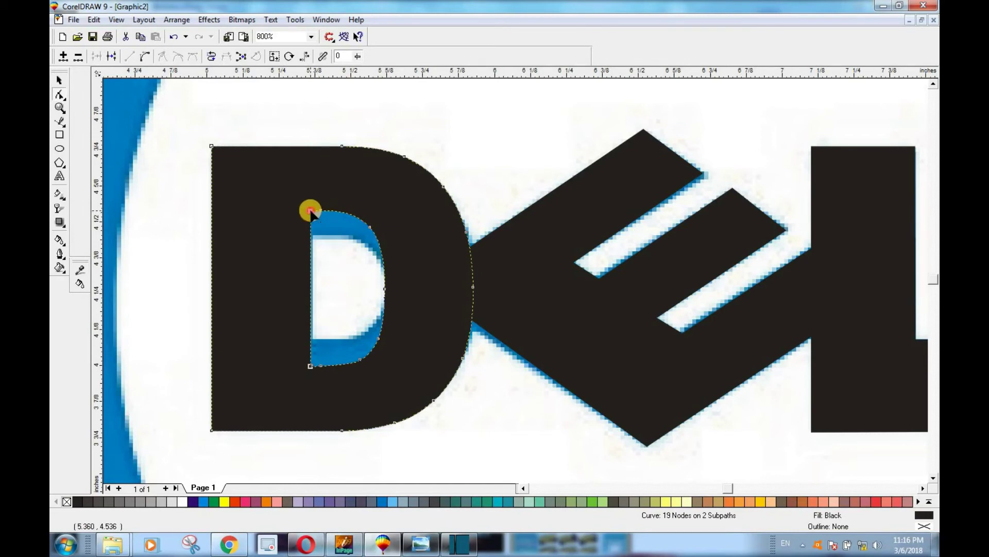
click(433, 271)
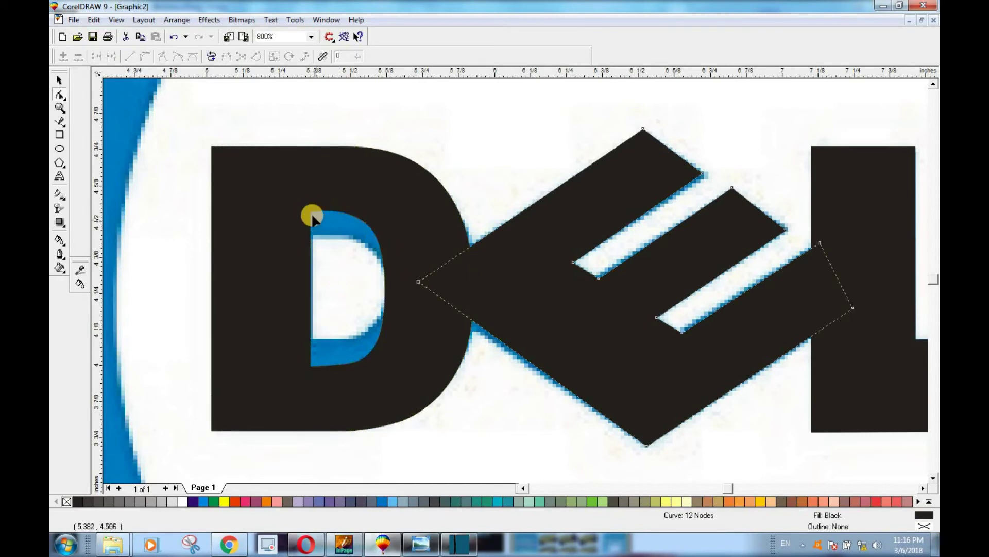
click(310, 210)
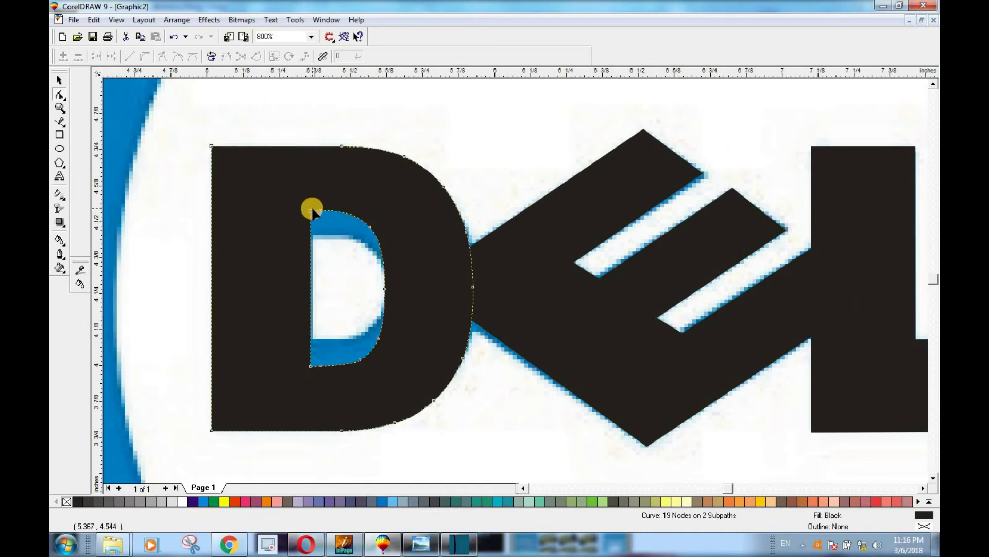
Delete the extra upper and lower curve nodes of the D's opening and move its left corners to the reference corners
mouse_move(312, 212)
mouse_down()
mouse_move(311, 228)
mouse_move(325, 211)
mouse_move(354, 221)
mouse_move(372, 288)
mouse_up()
double_click(371, 227)
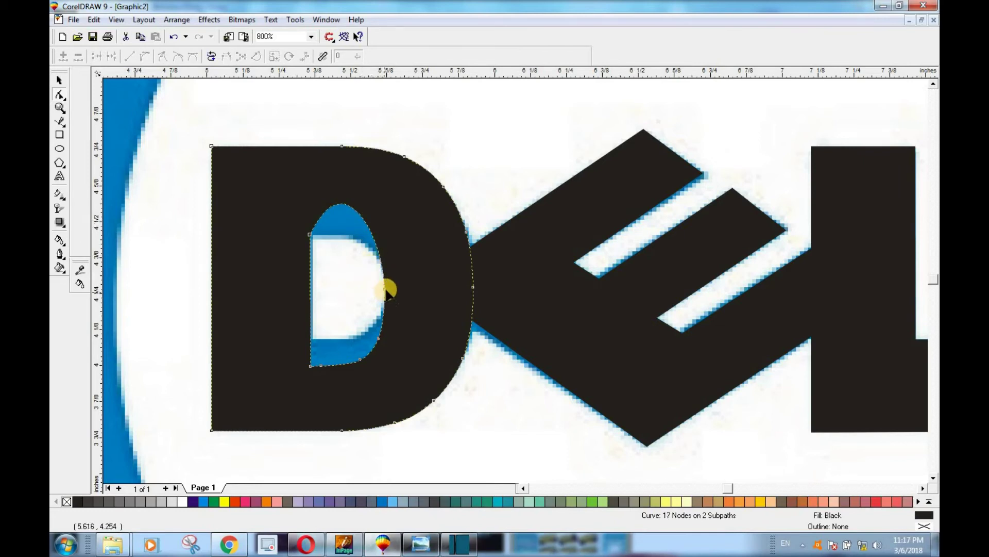
click(320, 366)
double_click(320, 366)
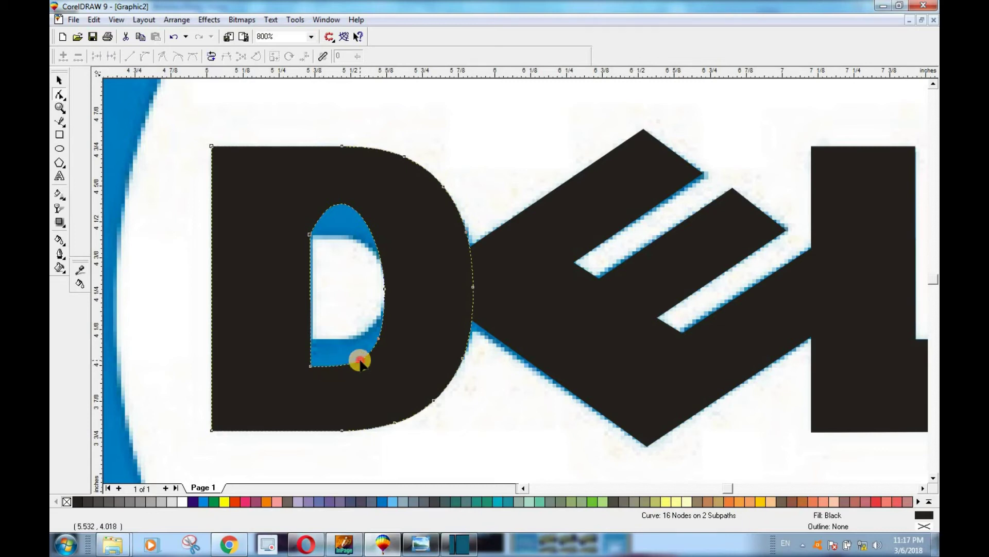
drag(308, 366, 310, 342)
double_click(338, 349)
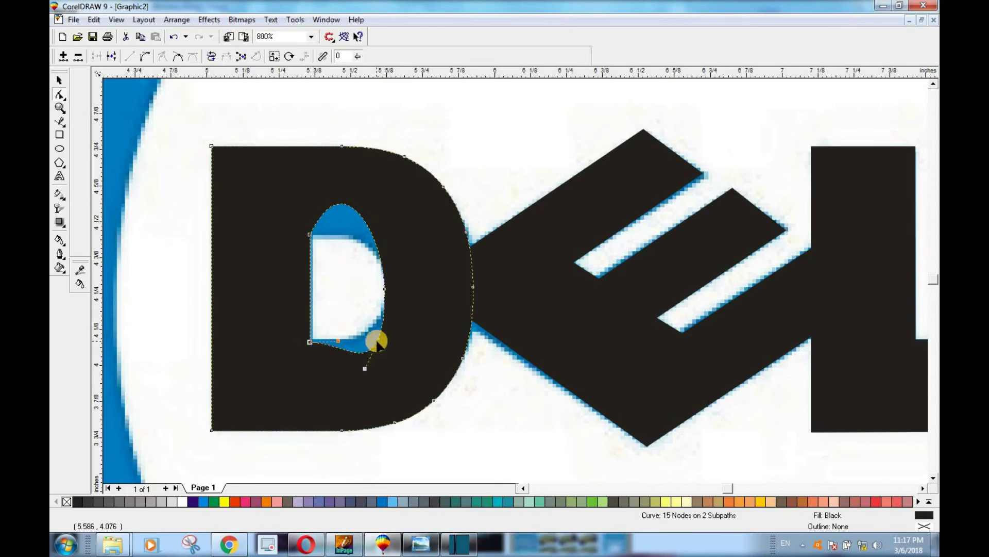
Fit the lower-right node and upper curve of the D's opening to the reference, and delete the opening's rightmost node
drag(378, 341, 379, 314)
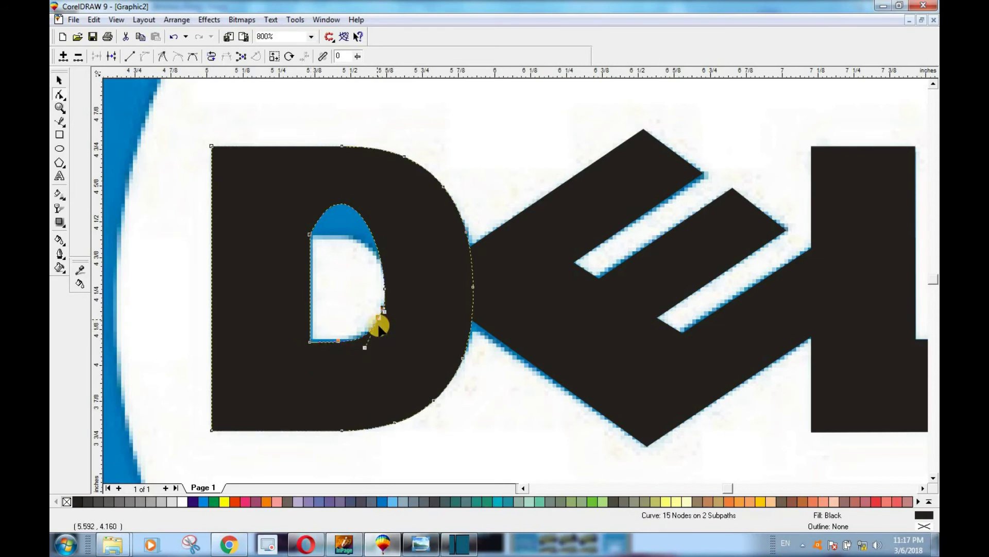
drag(339, 201, 349, 234)
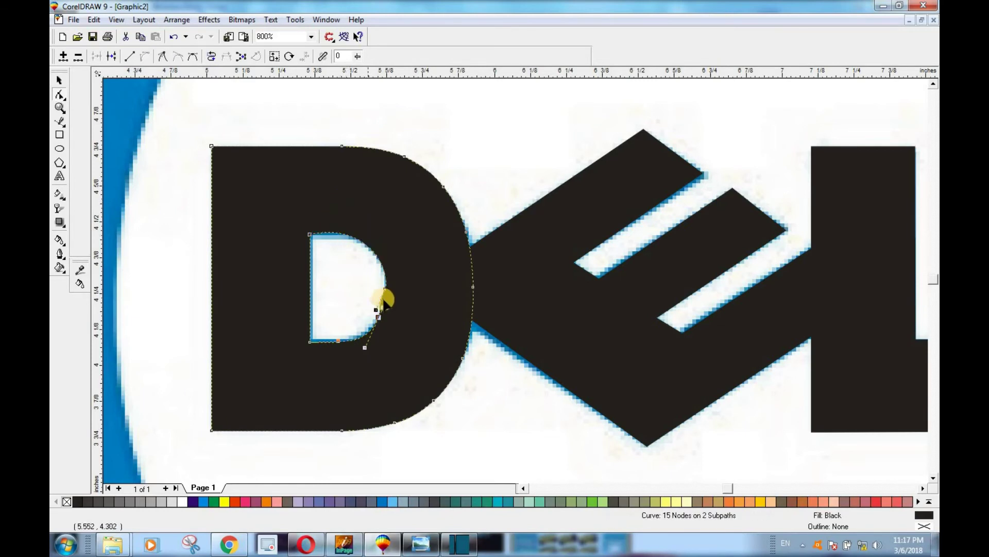
key(Delete)
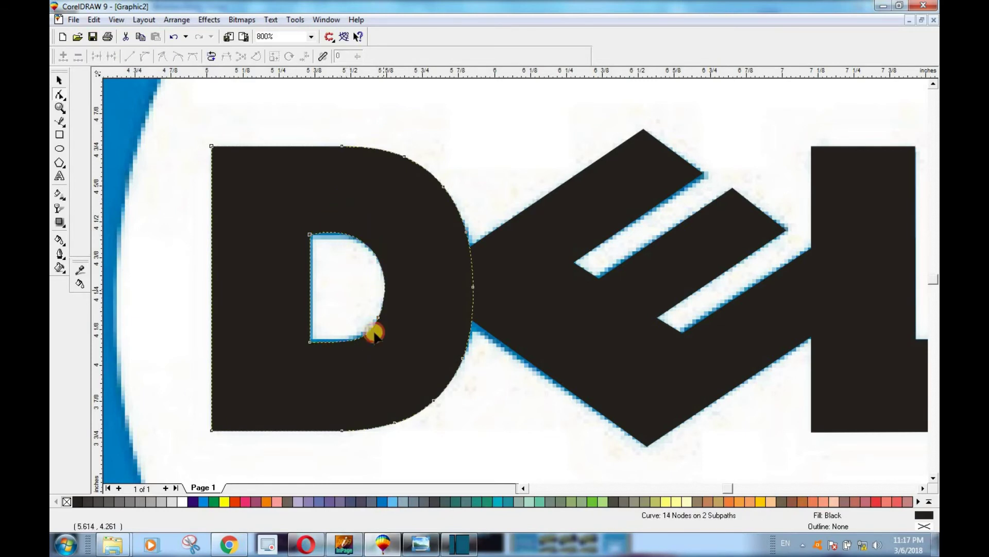
Raise the lower-left corner of the D's opening slightly and shift both left corner nodes inward to the reference edge
scroll(376, 283, up, 2)
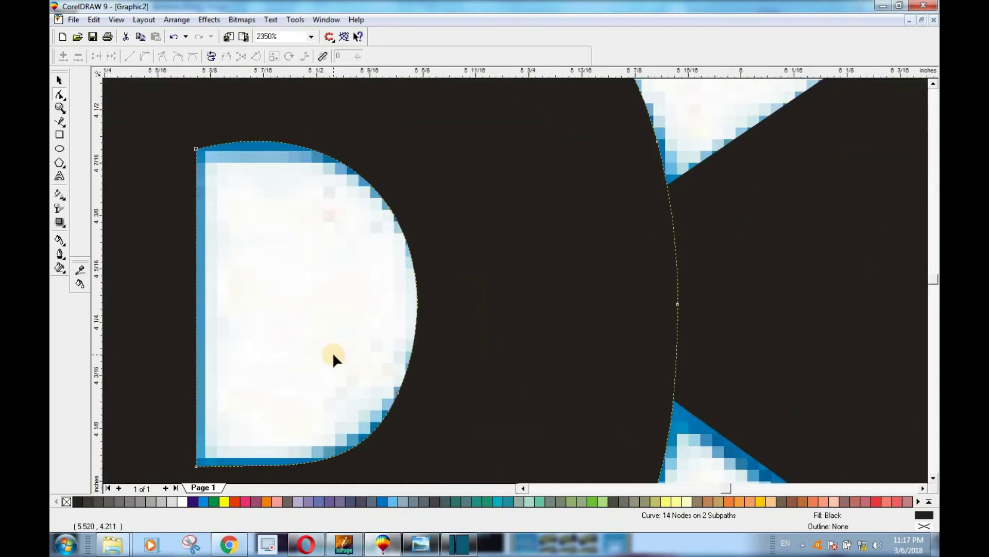
drag(196, 465, 196, 458)
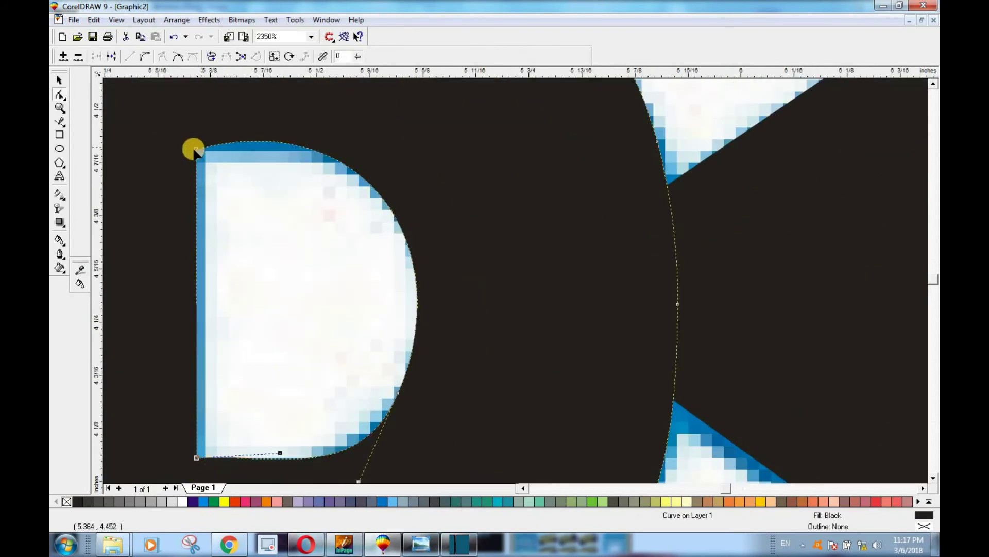
click(196, 149)
click(221, 370)
click(197, 457)
drag(196, 458, 204, 458)
Bend the upper and right parts of the D's opening curve to follow the reference outline
click(289, 154)
drag(280, 138, 280, 150)
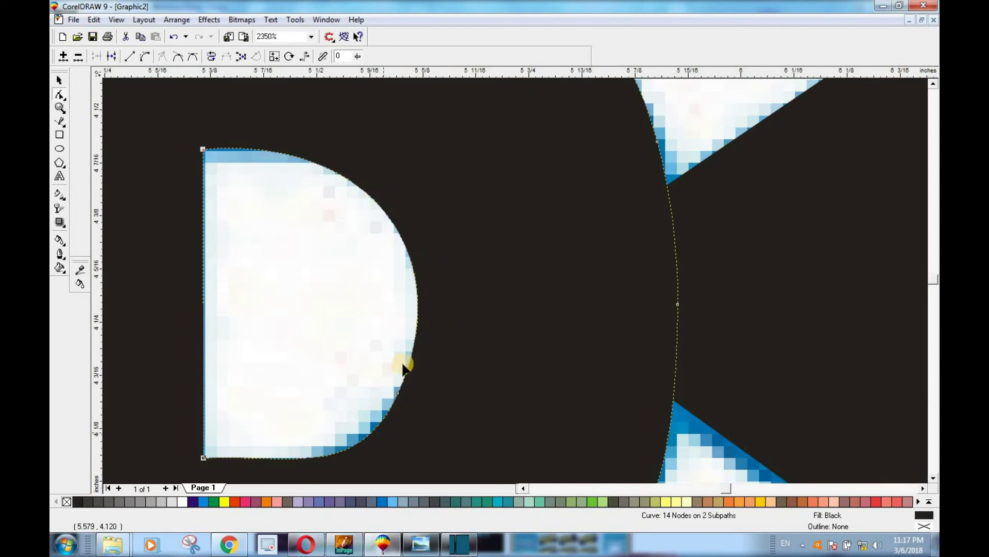
drag(415, 316, 421, 316)
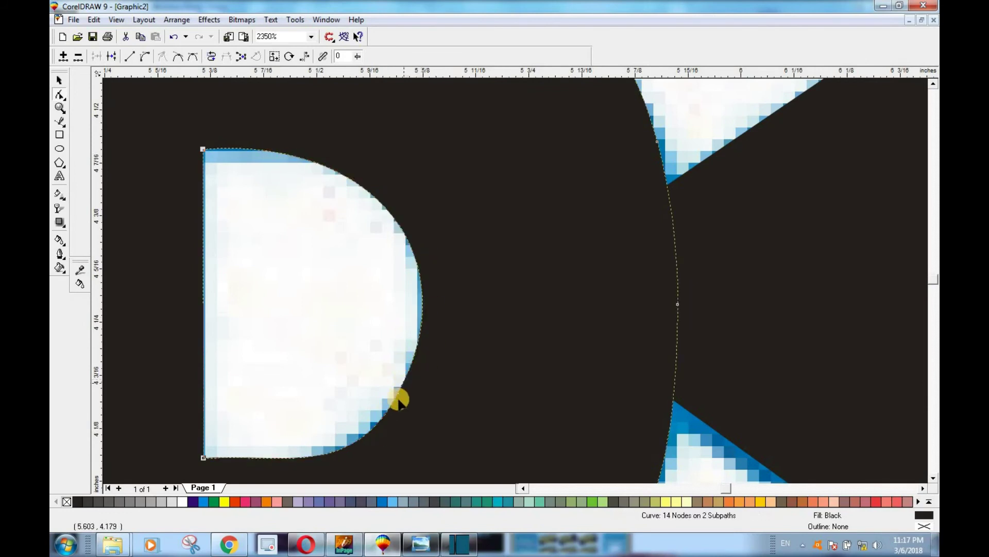
Delete the lower-right node of the D's opening and bend the remaining curve to match the reference
double_click(397, 392)
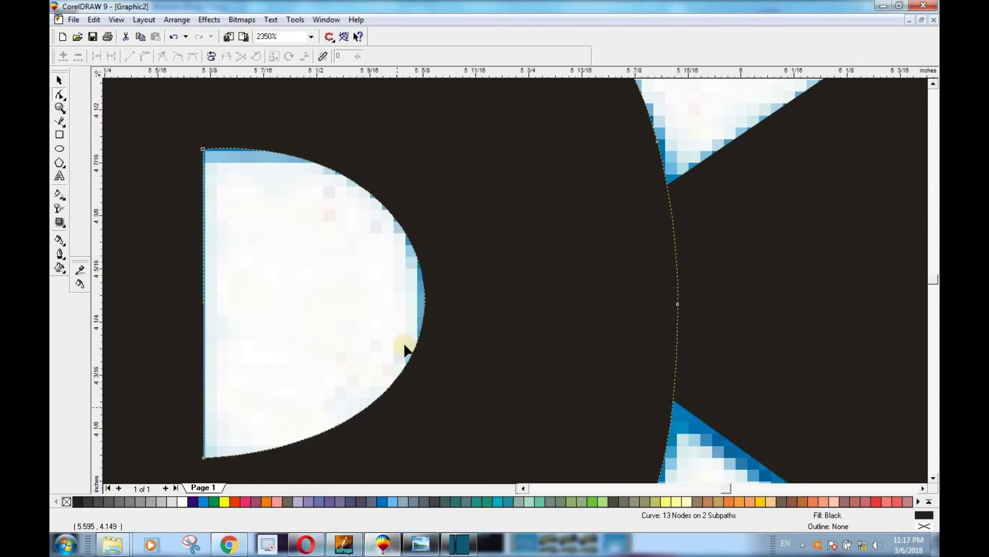
click(386, 390)
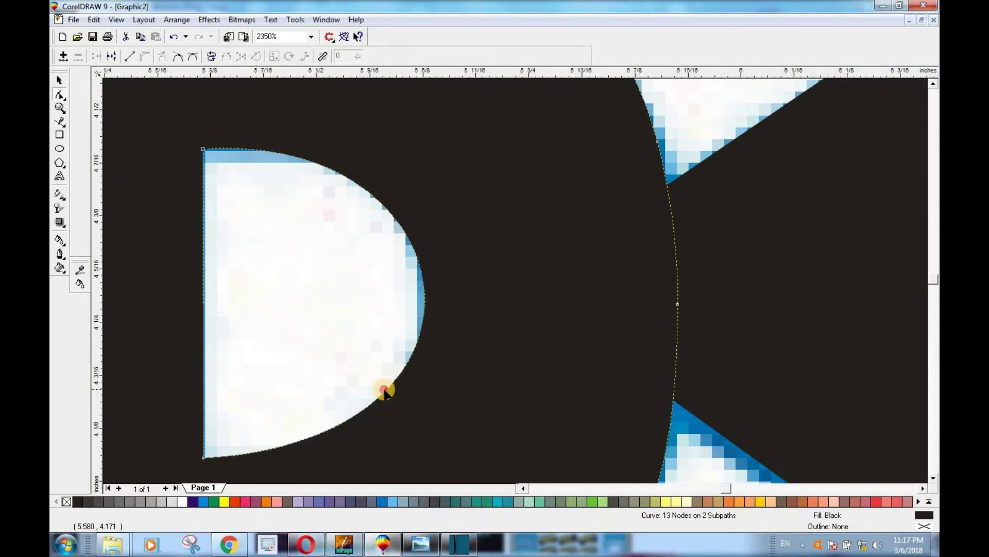
click(390, 397)
click(385, 391)
drag(385, 392, 387, 399)
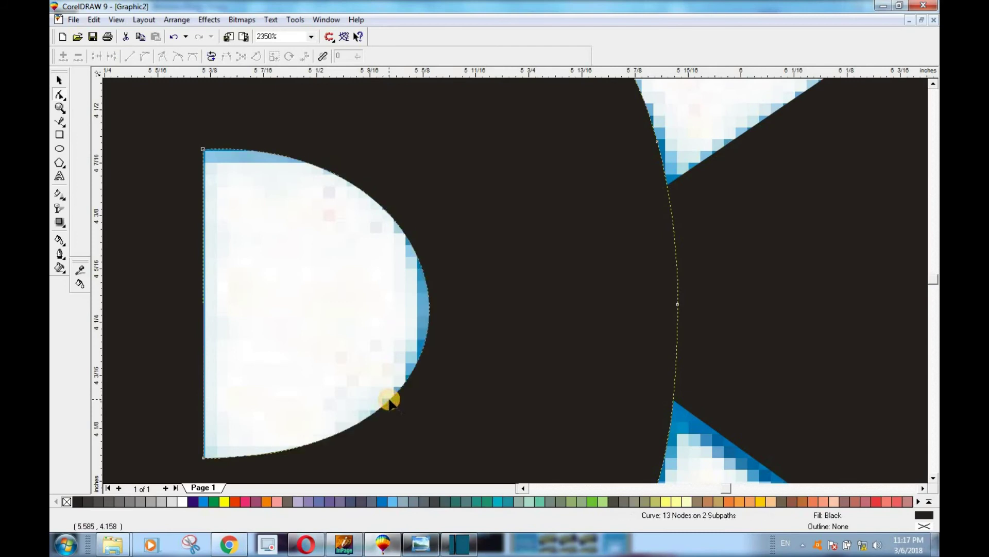
drag(373, 199, 376, 192)
drag(430, 293, 416, 299)
Duplicate the L horizontally onto the second L of the reference and clear the selection
scroll(407, 330, down, 5)
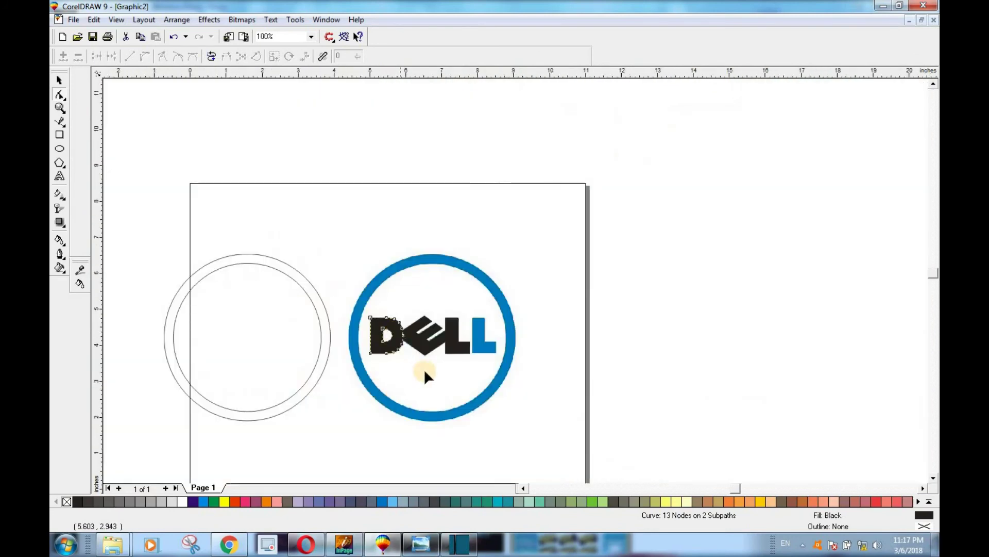
scroll(425, 369, up, 1)
key(space)
click(503, 327)
click(508, 336)
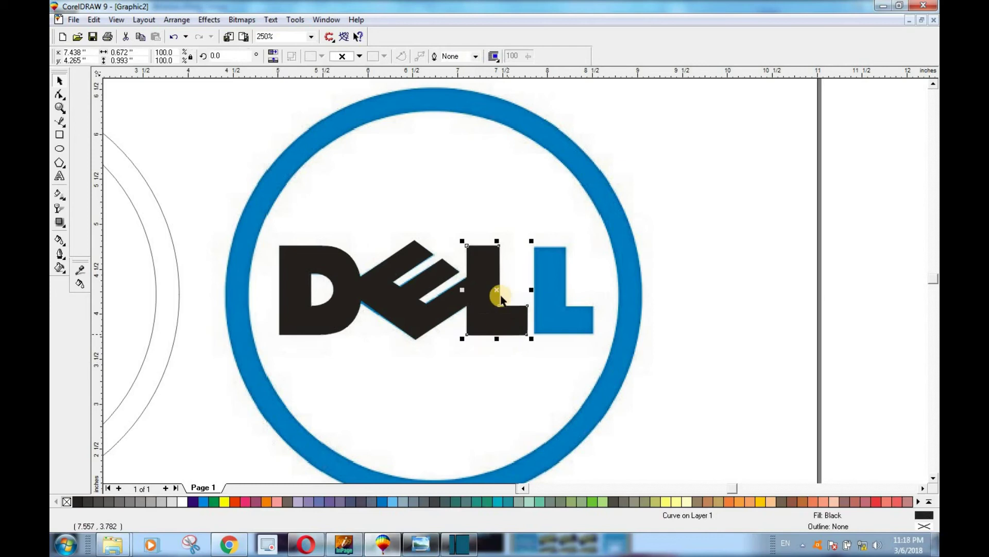
drag(496, 293, 564, 294)
key(Escape)
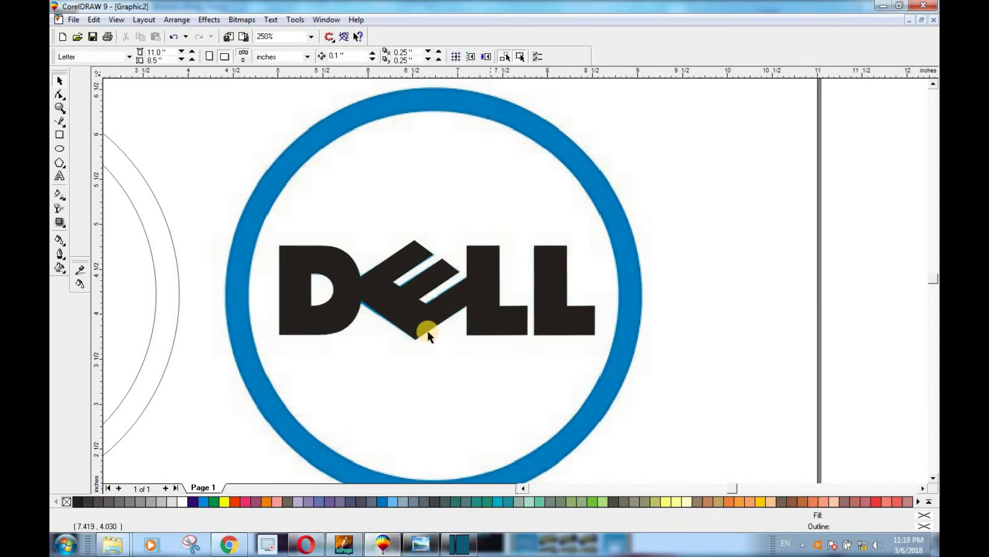
Select the D, E and both L letters and weld them into a single curve
click(303, 265)
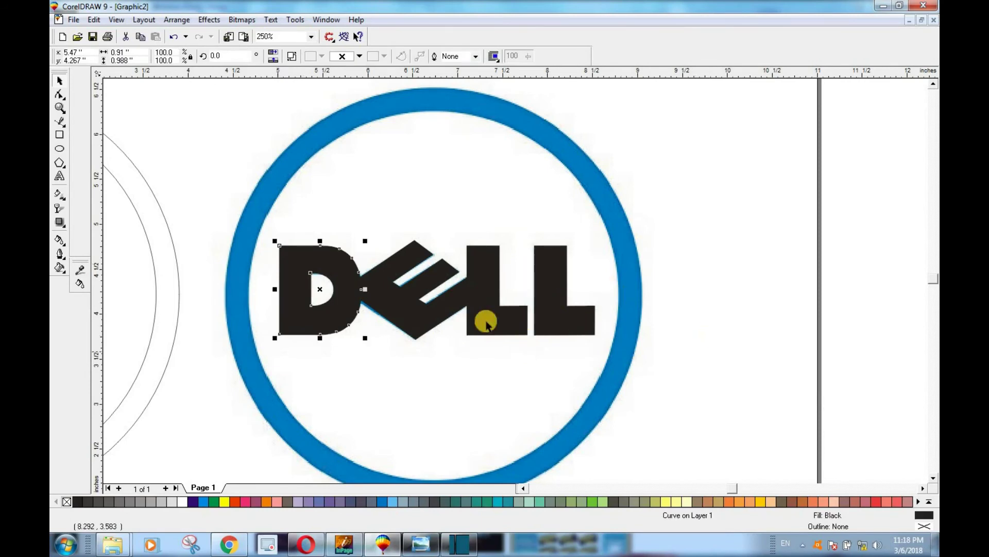
click(404, 335)
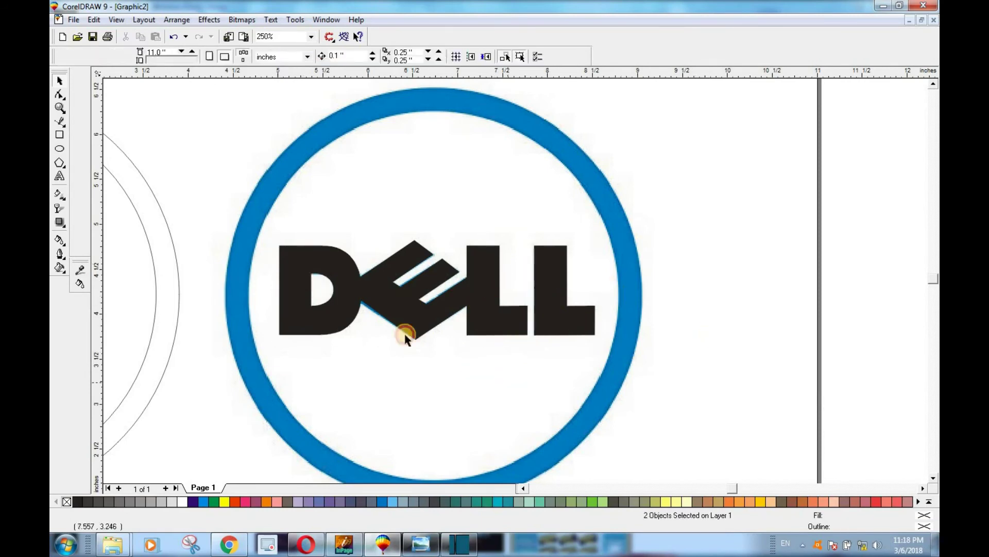
click(384, 304)
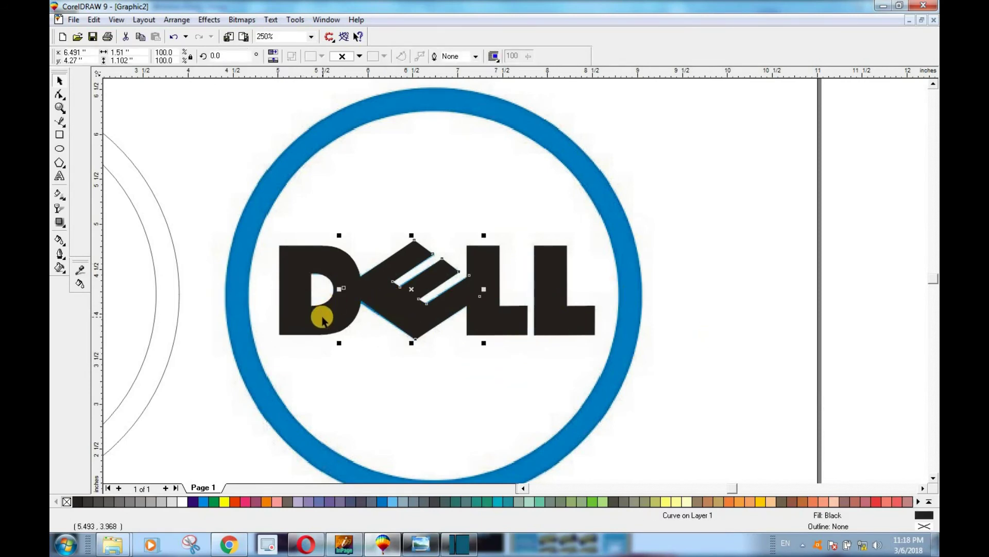
shift+click(323, 320)
shift+click(493, 304)
shift+click(587, 313)
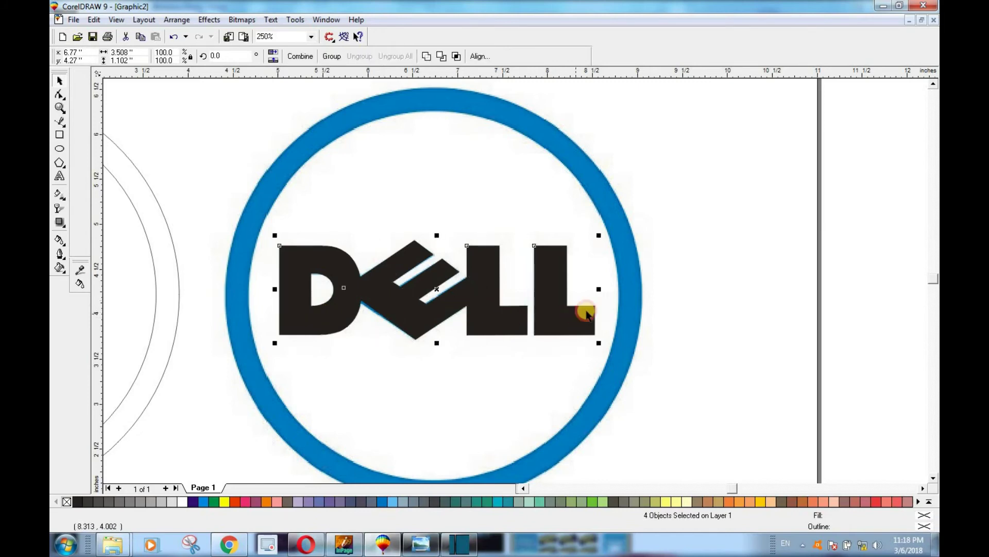
click(426, 57)
Move the welded DELL lettering up off the reference letters and fill it with cyan
drag(563, 316, 539, 218)
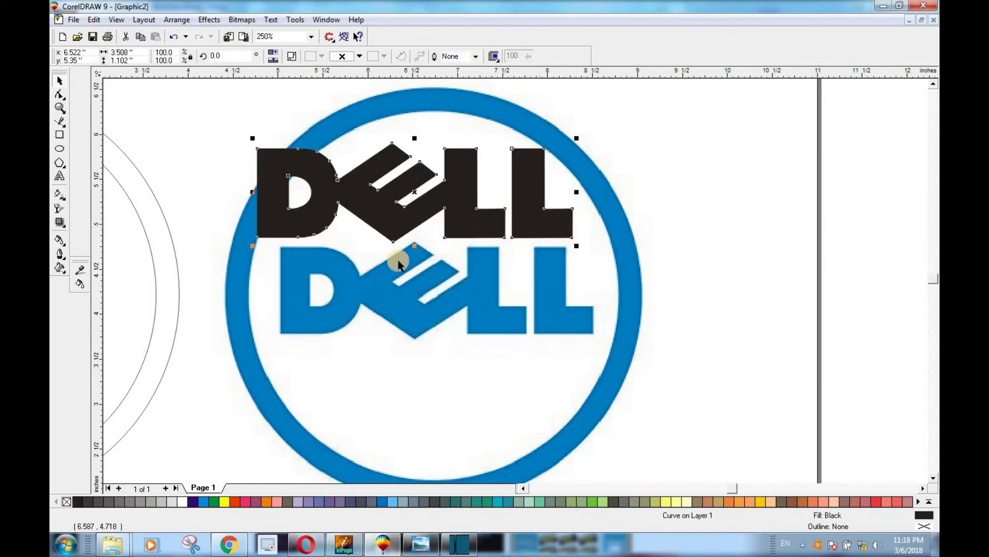
drag(422, 164, 441, 197)
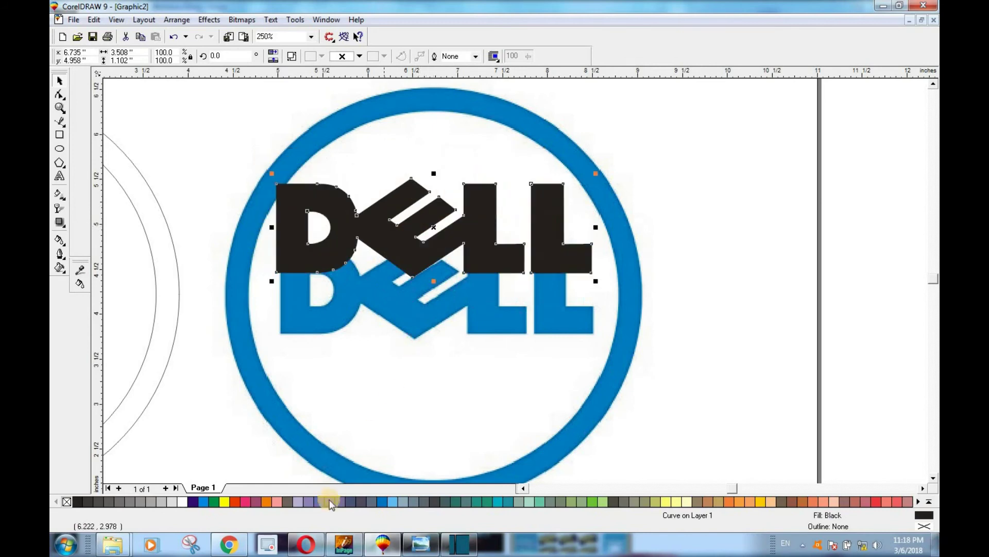
click(203, 501)
Place the cyan DELL lettering in the middle of the traced ring outline and clear the selection
key(Escape)
drag(414, 227, 237, 234)
key(F3)
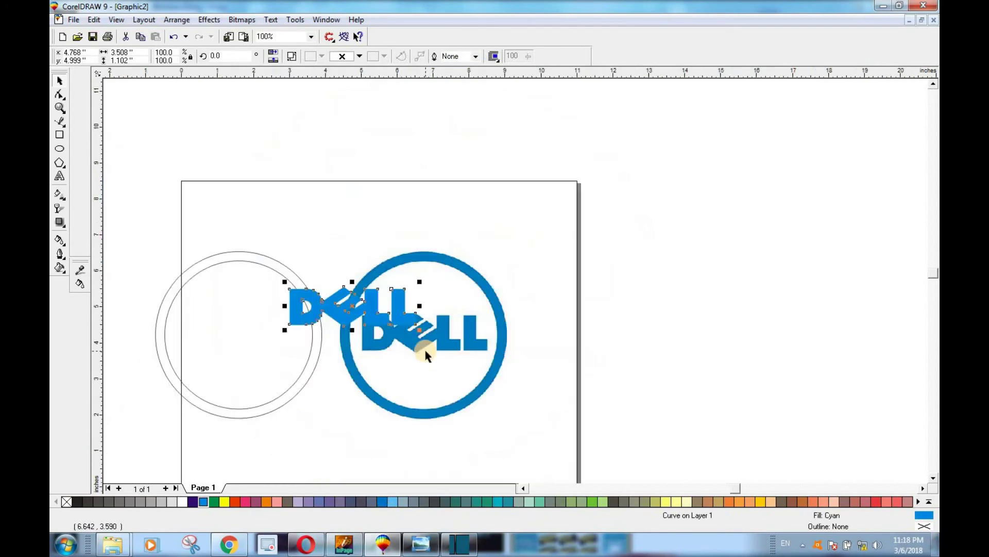
drag(232, 347, 191, 349)
click(142, 348)
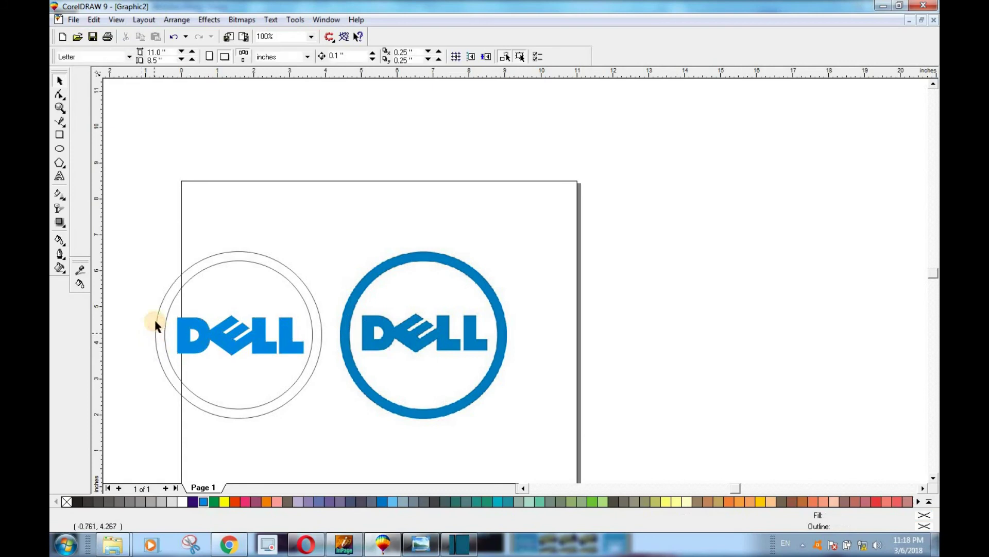
Ungroup the two ring circles and fill the outer circle with cyan
click(160, 318)
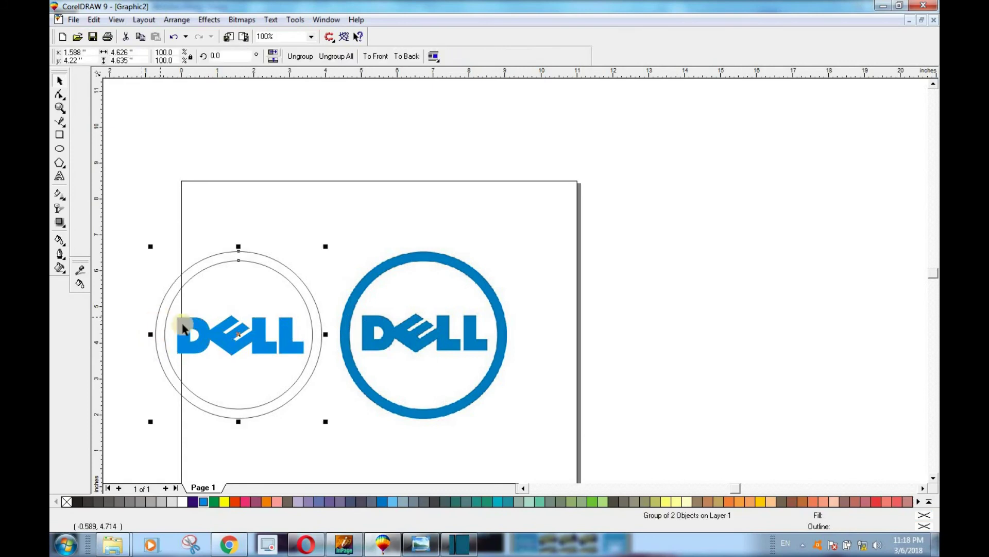
shift+click(186, 353)
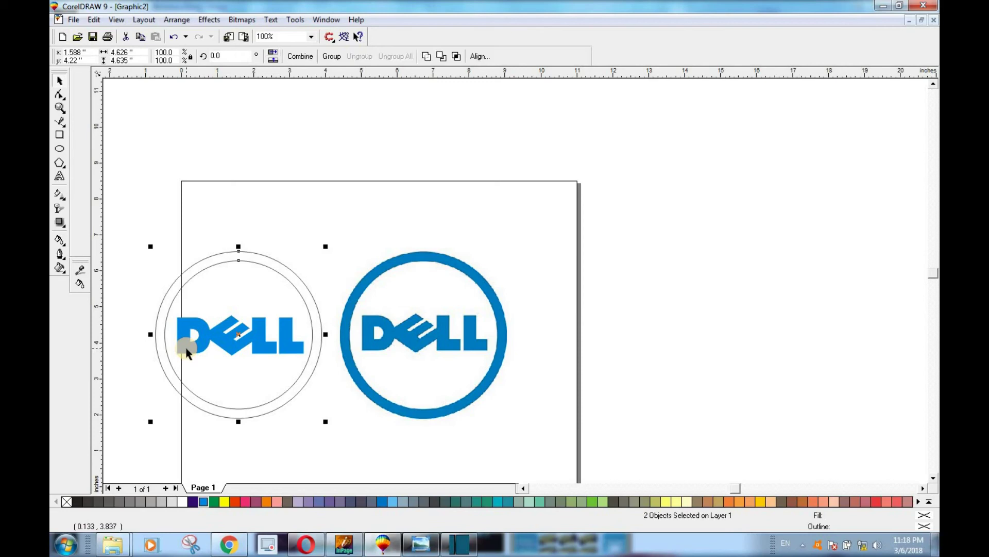
click(148, 153)
click(252, 264)
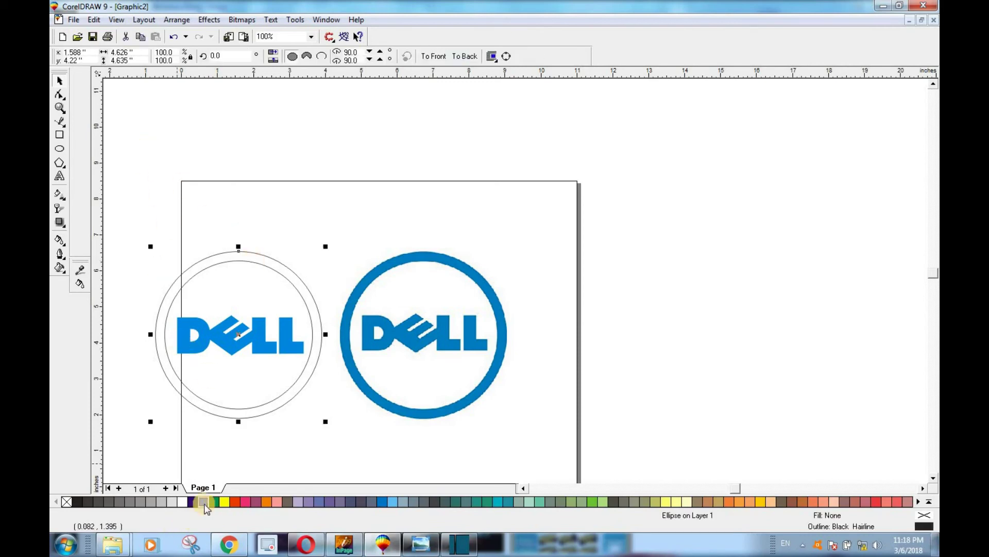
click(203, 501)
click(145, 276)
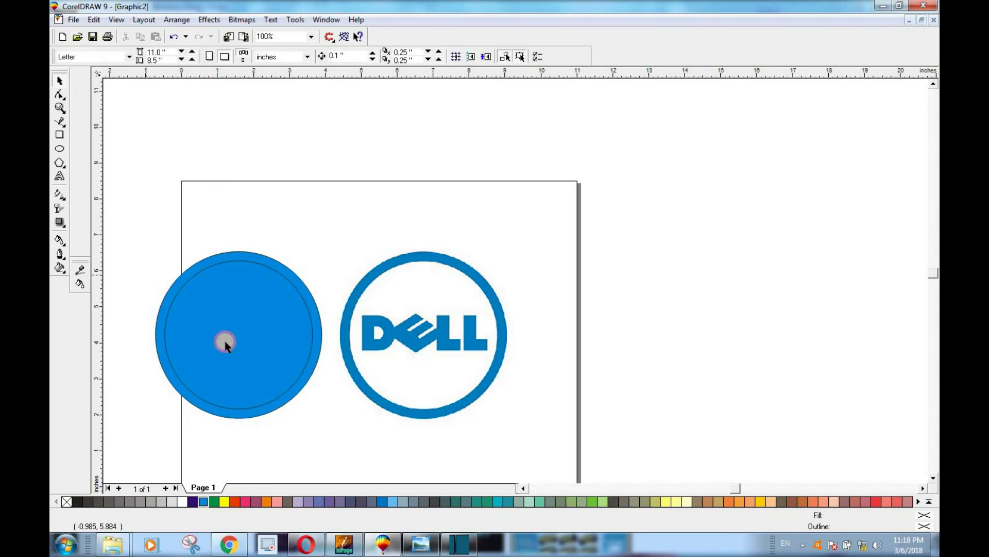
Bring the hidden DELL lettering to the front and fill the inner circle with white
alt+click(224, 340)
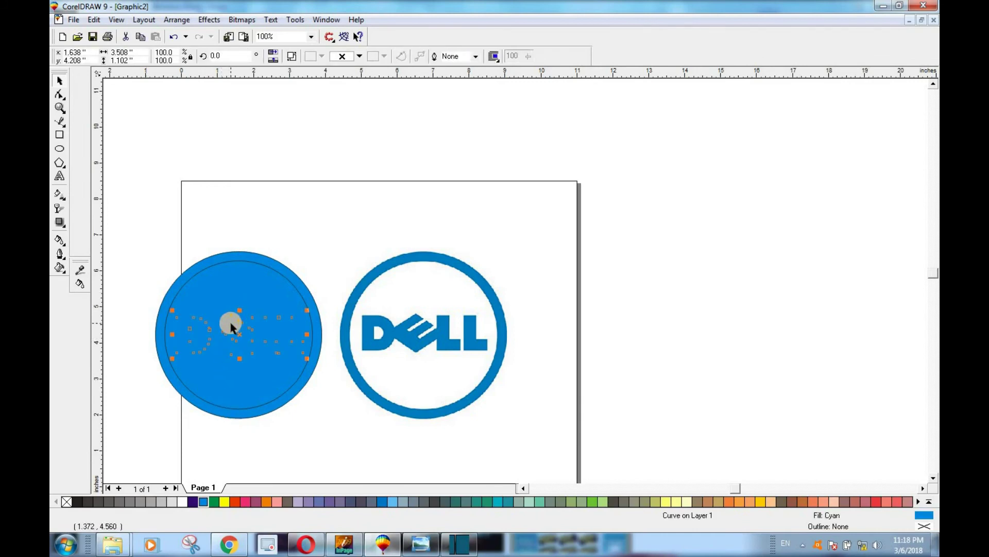
click(230, 266)
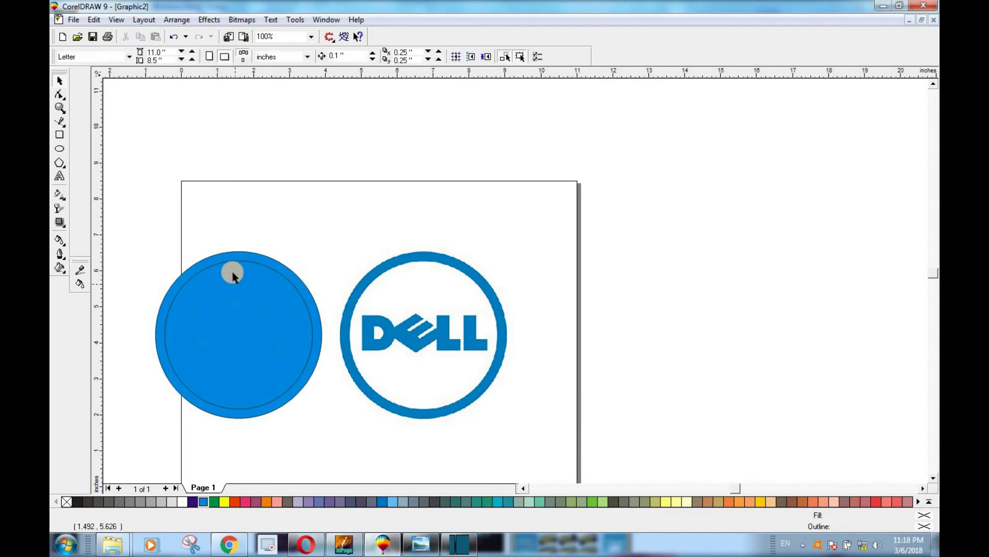
click(183, 502)
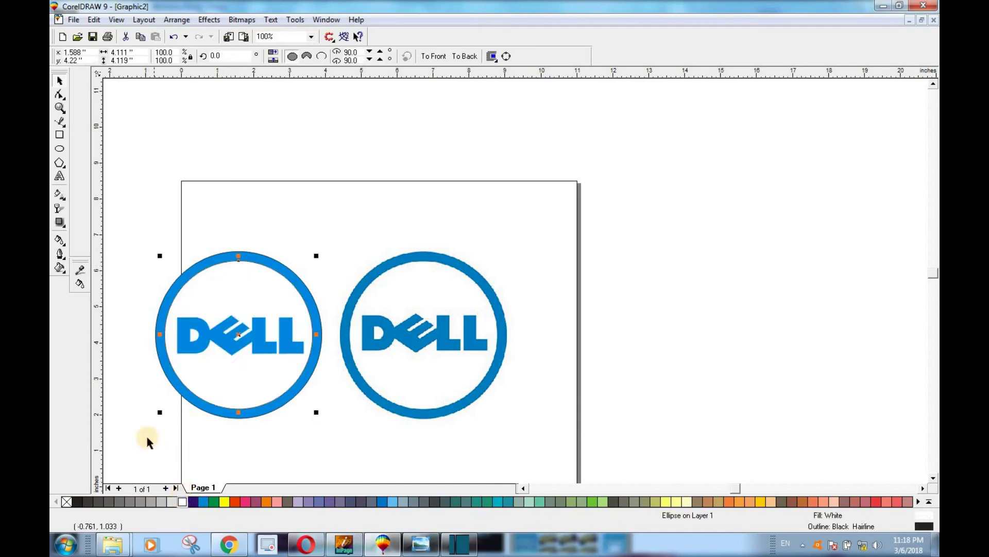
click(146, 434)
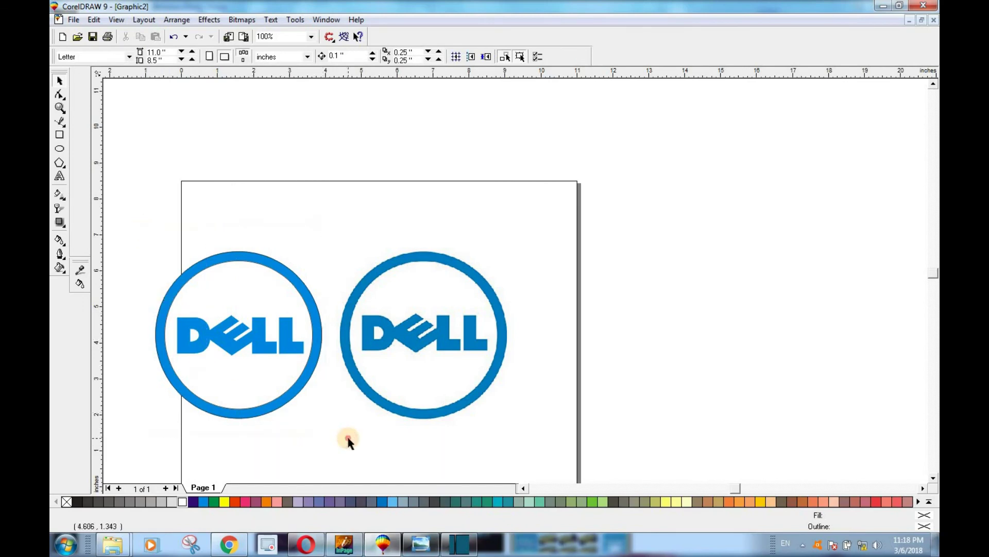
Remove the outlines from both circles and the DELL lettering of the traced logo
drag(349, 442, 147, 242)
click(69, 502)
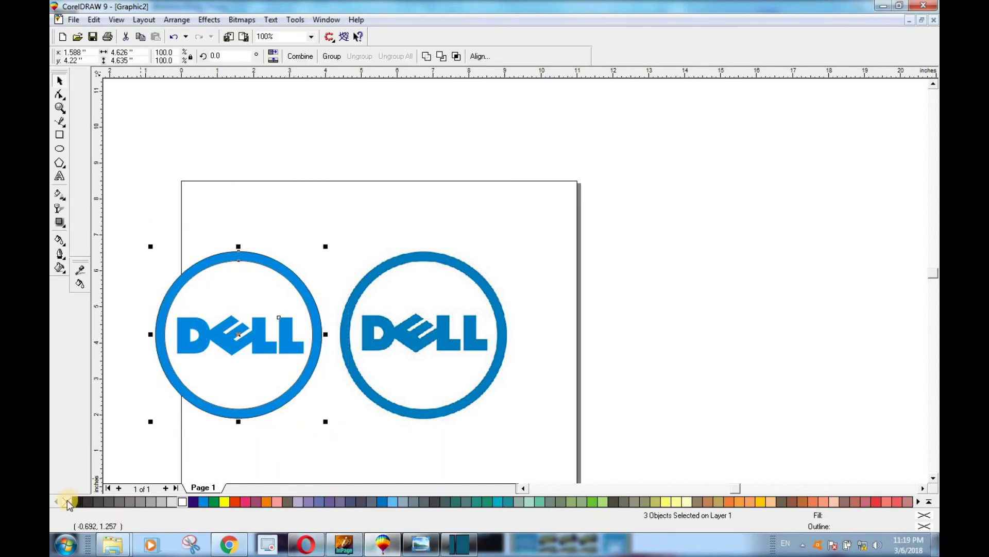
click(270, 343)
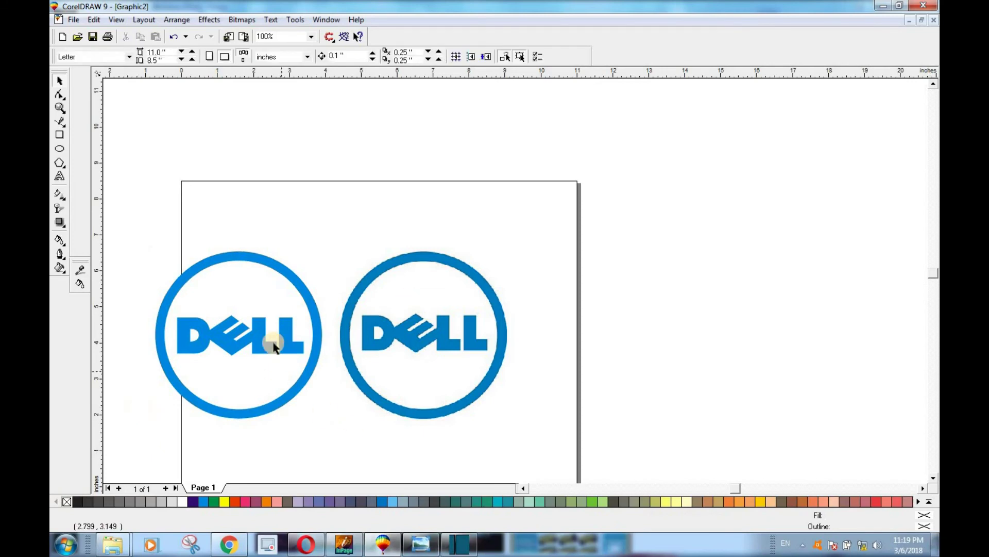
Sample the reference ring's blue (R:6 G:129 B:195) and apply it to the traced ring and DELL lettering
scroll(159, 342, up, 1)
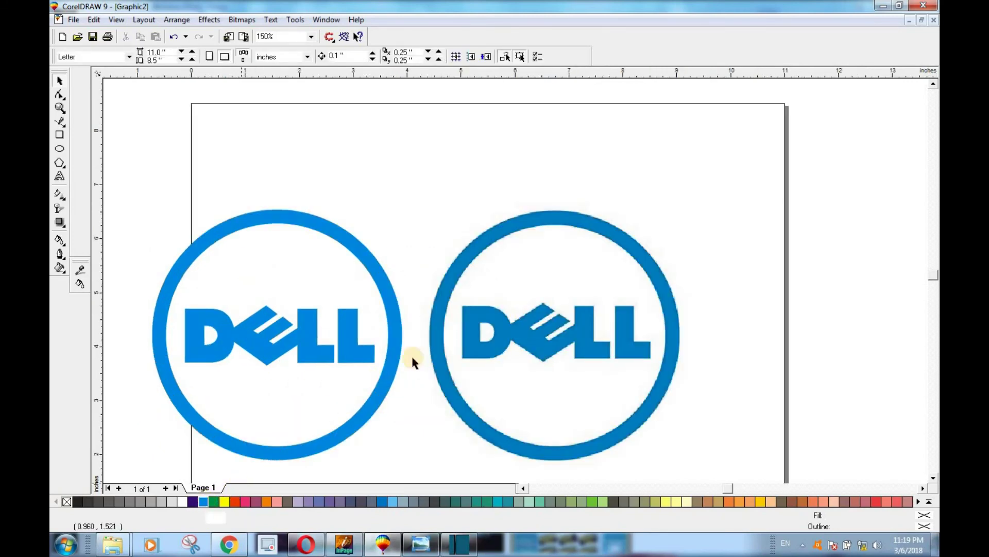
click(81, 272)
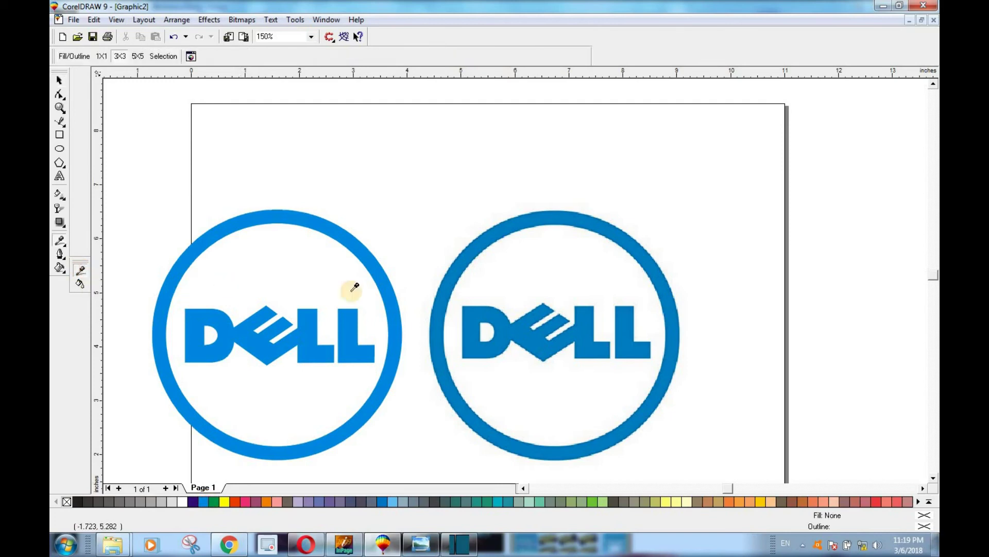
click(444, 300)
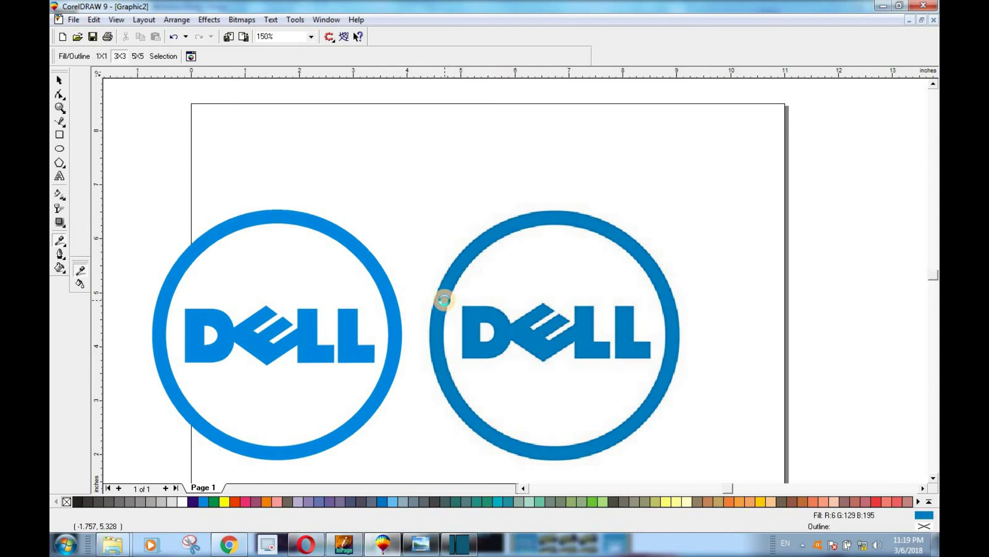
click(79, 285)
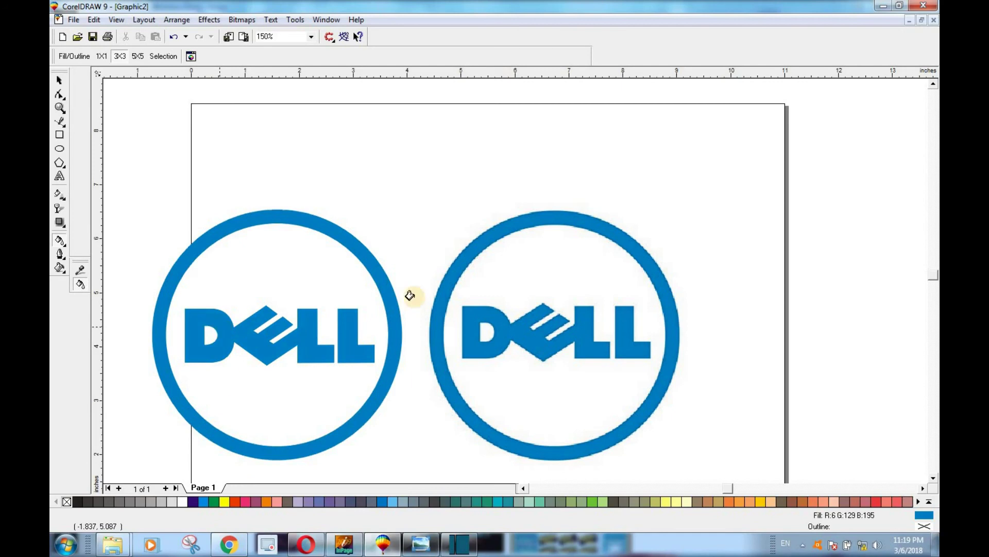
click(59, 81)
click(132, 136)
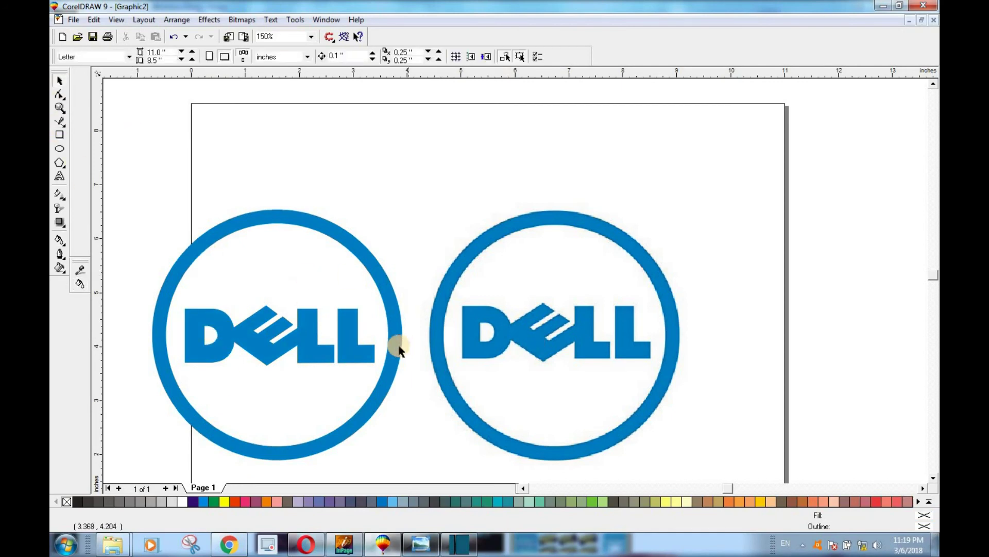
Shift the whole traced logo slightly left, further away from the reference, and clear the selection
scroll(369, 363, down, 2)
drag(184, 242, 386, 442)
drag(313, 340, 308, 340)
click(457, 369)
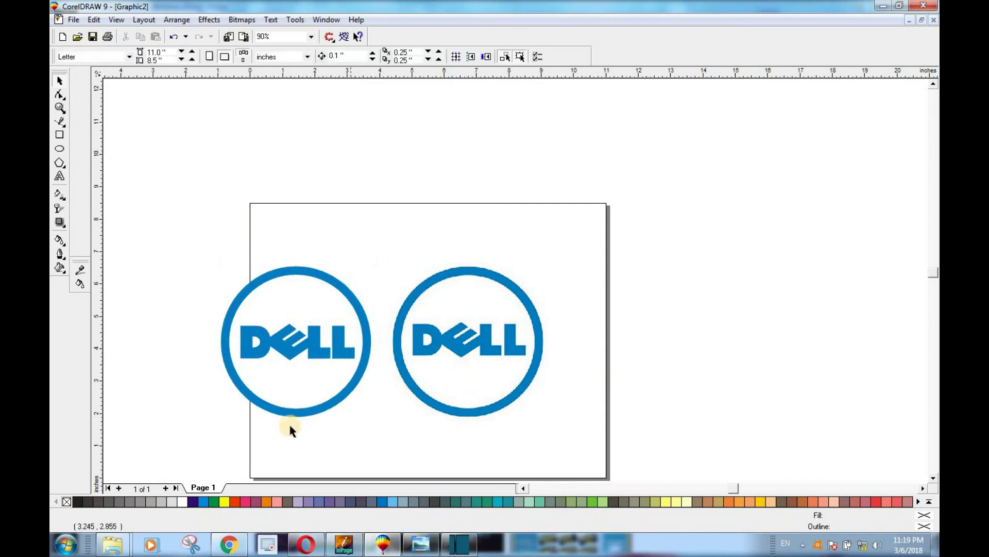
scroll(227, 448, up, 2)
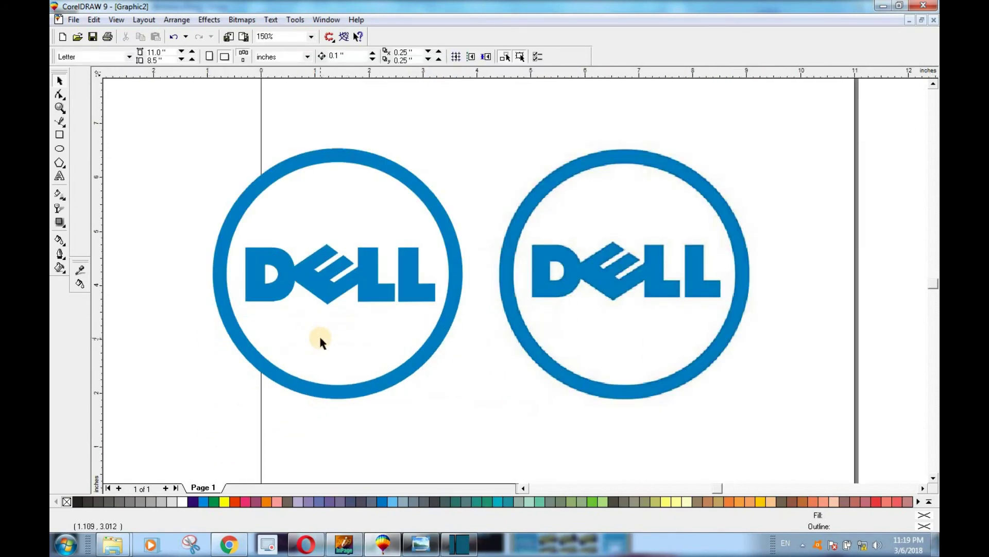
click(300, 280)
click(290, 270)
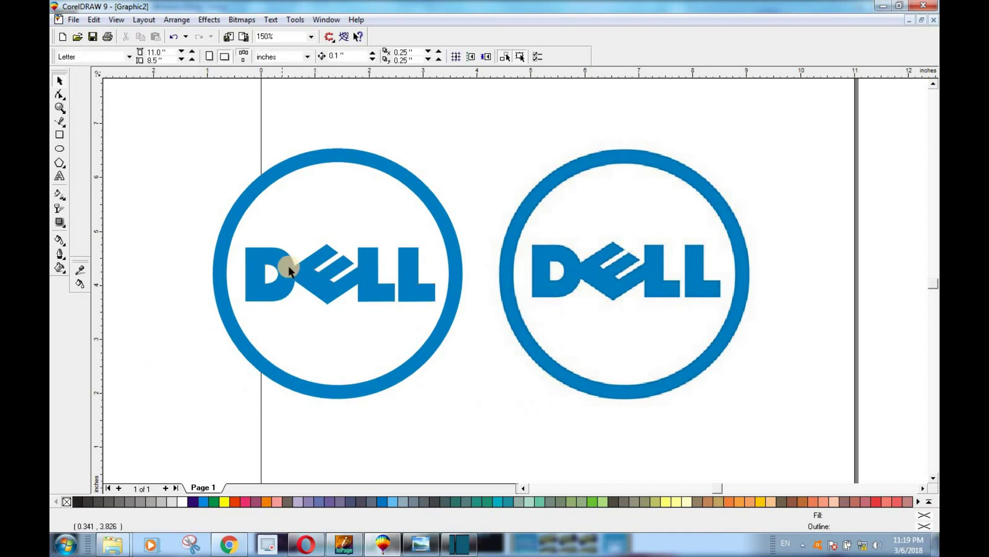
click(338, 210)
click(347, 160)
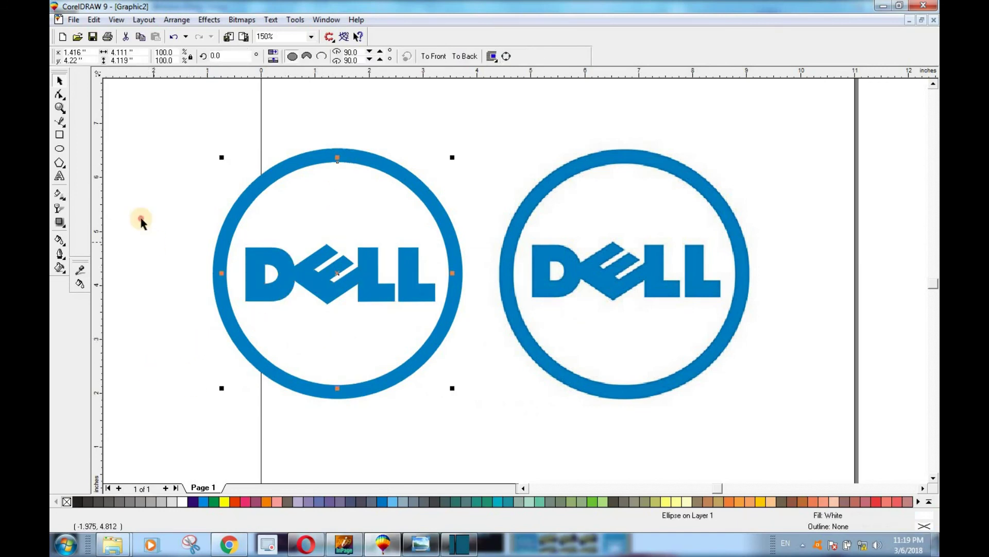
click(142, 220)
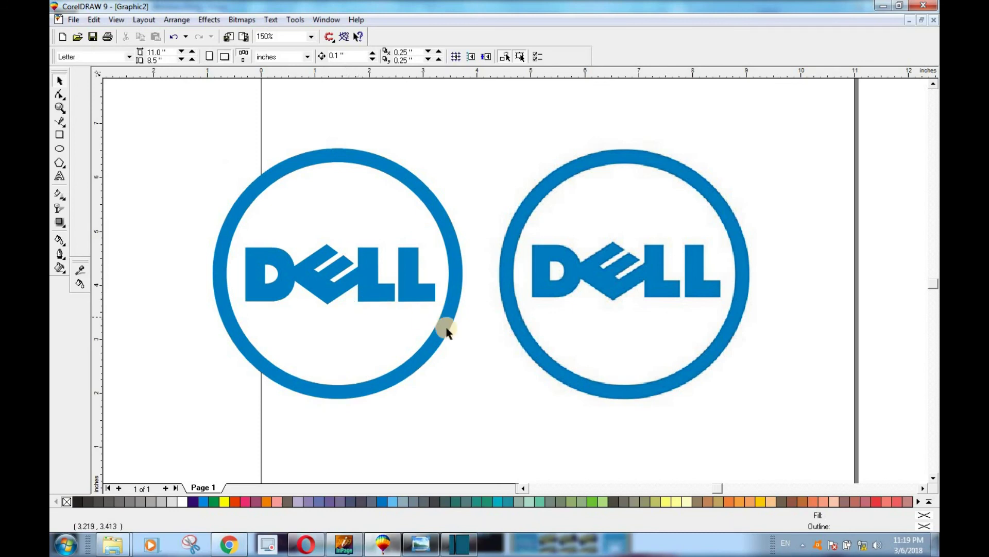
Try moving the outer circle about 0.2 inches upward, undo the move and clear the selection
scroll(264, 218, up, 1)
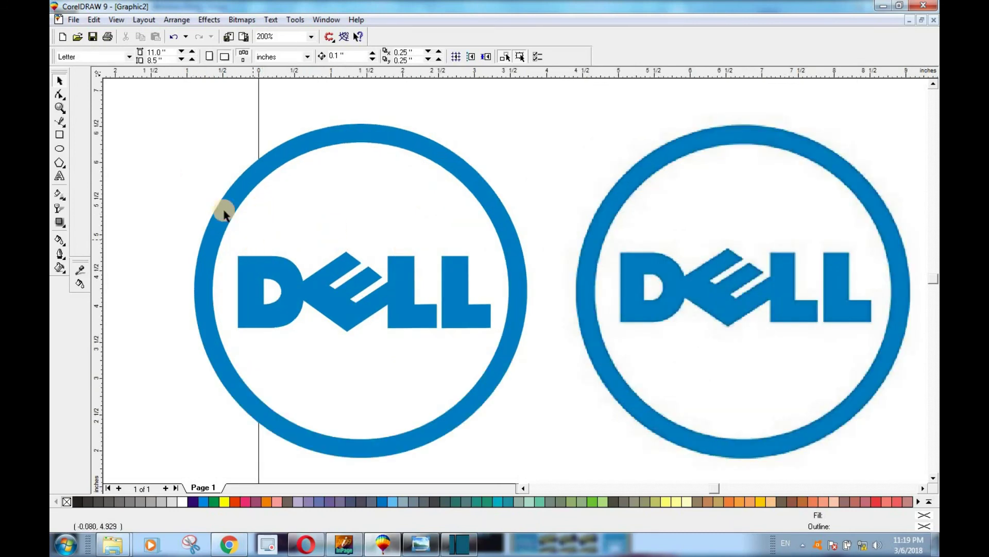
drag(222, 200, 223, 184)
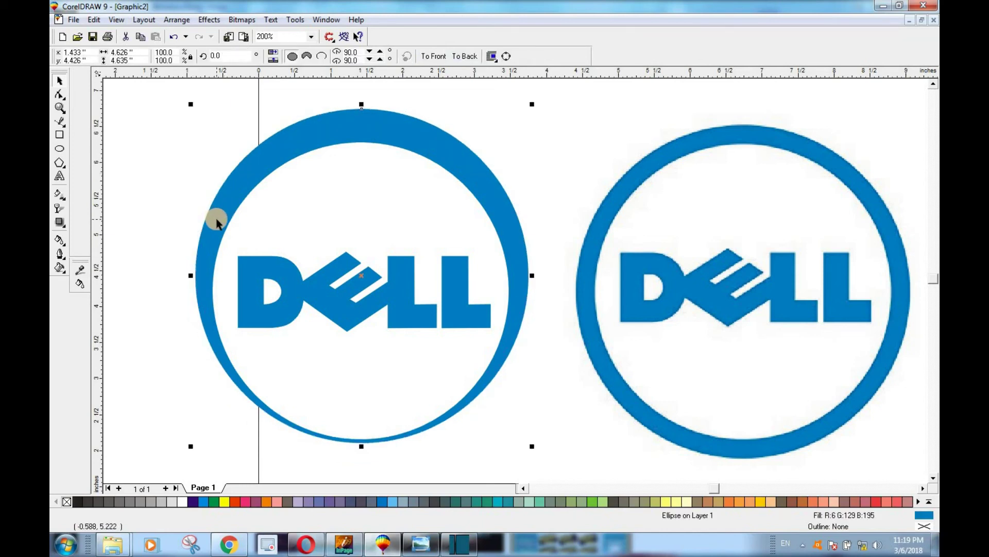
key(ctrl+z)
click(193, 209)
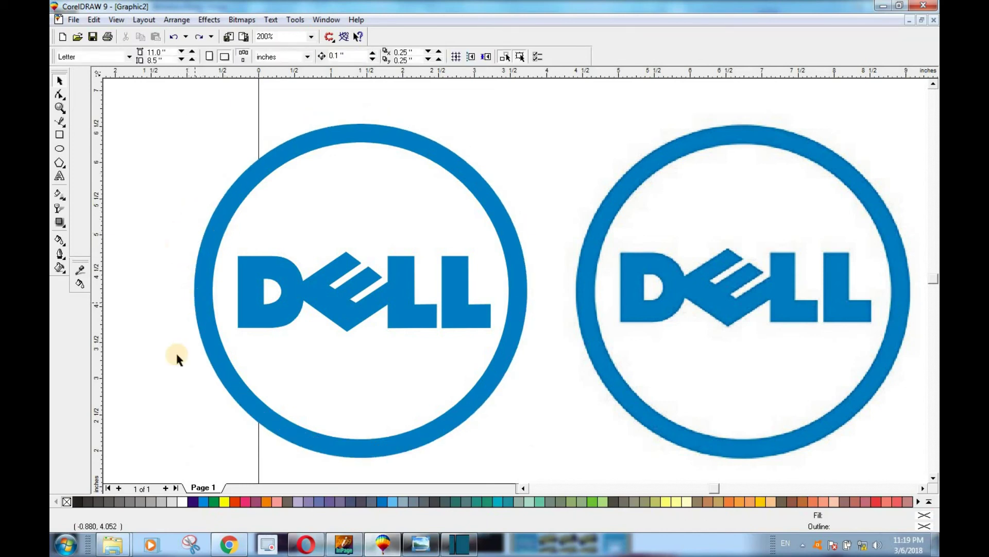